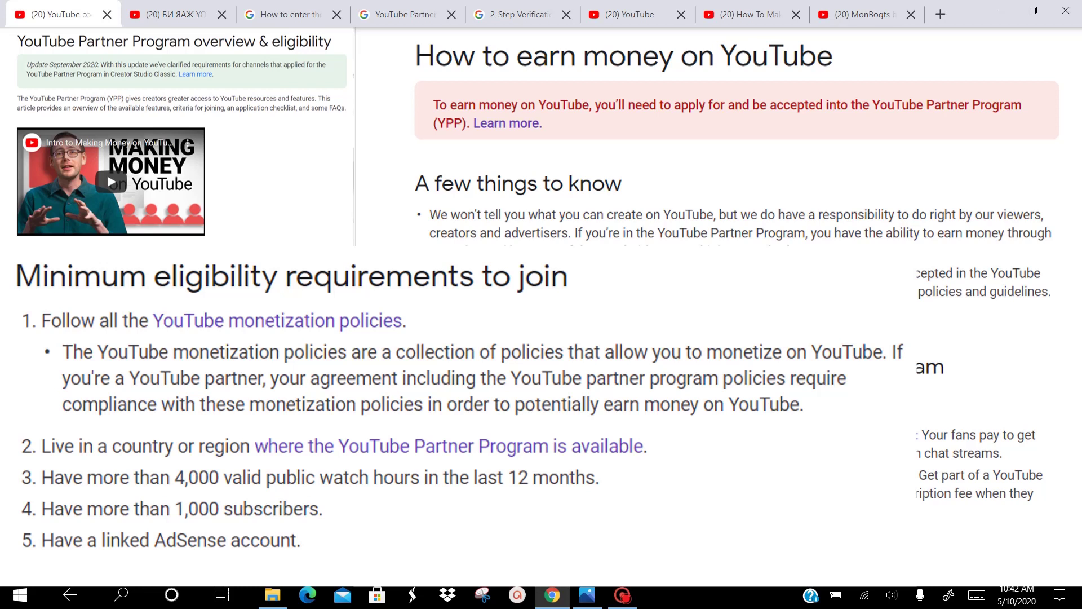
- Leave the YPP eligibility requirements and switch to the channel's home page tab
left_click(855, 15)
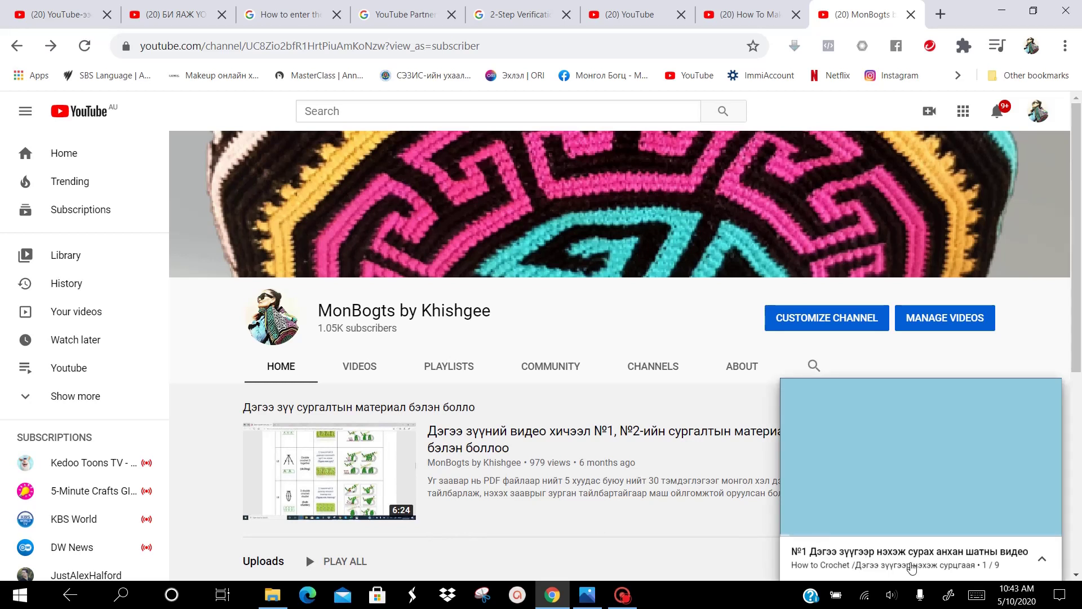
- Play the first queued crochet lesson full-page, pause it at 0:05, then go to YouTube Studio
left_click(916, 563)
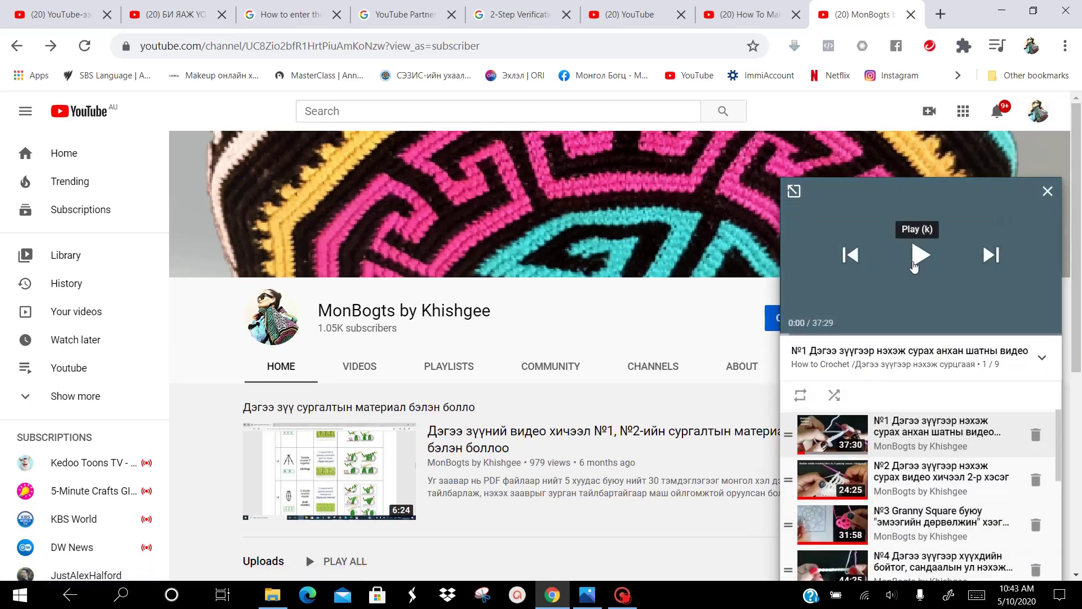
left_click(917, 257)
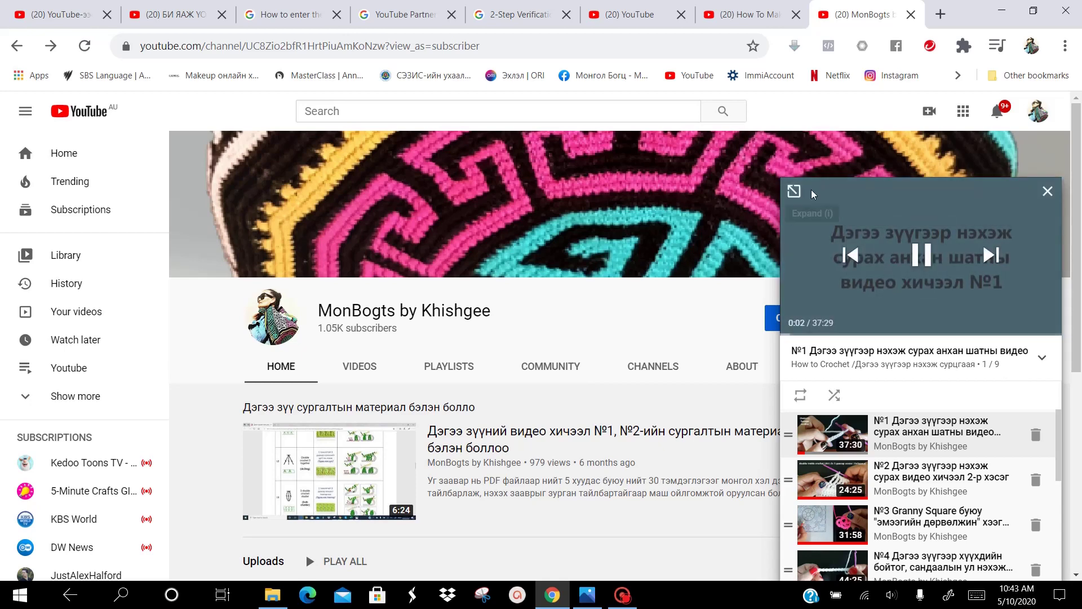
left_click(794, 191)
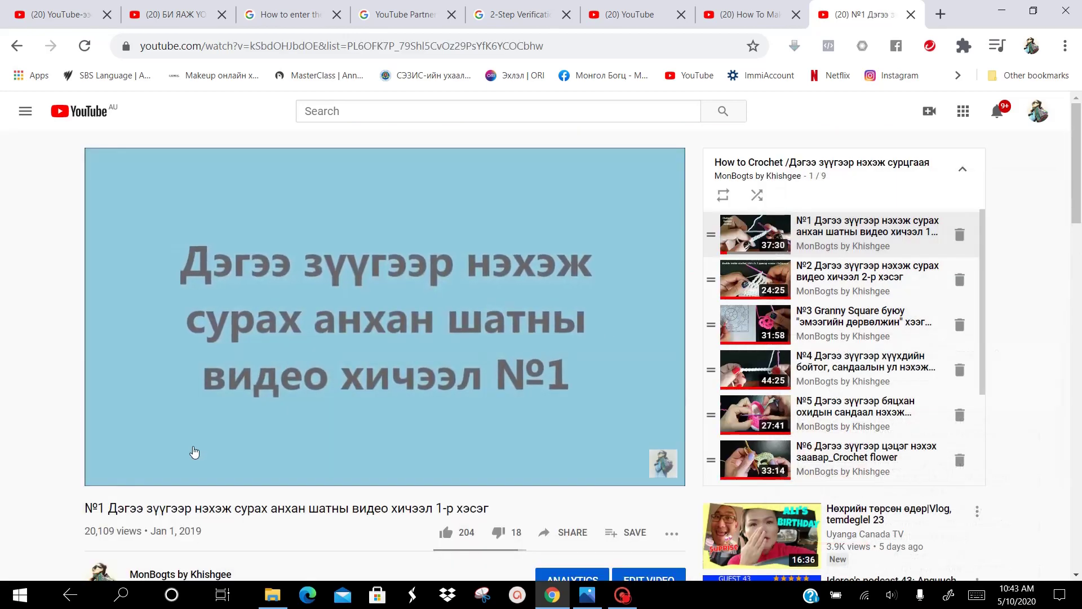
left_click(134, 474)
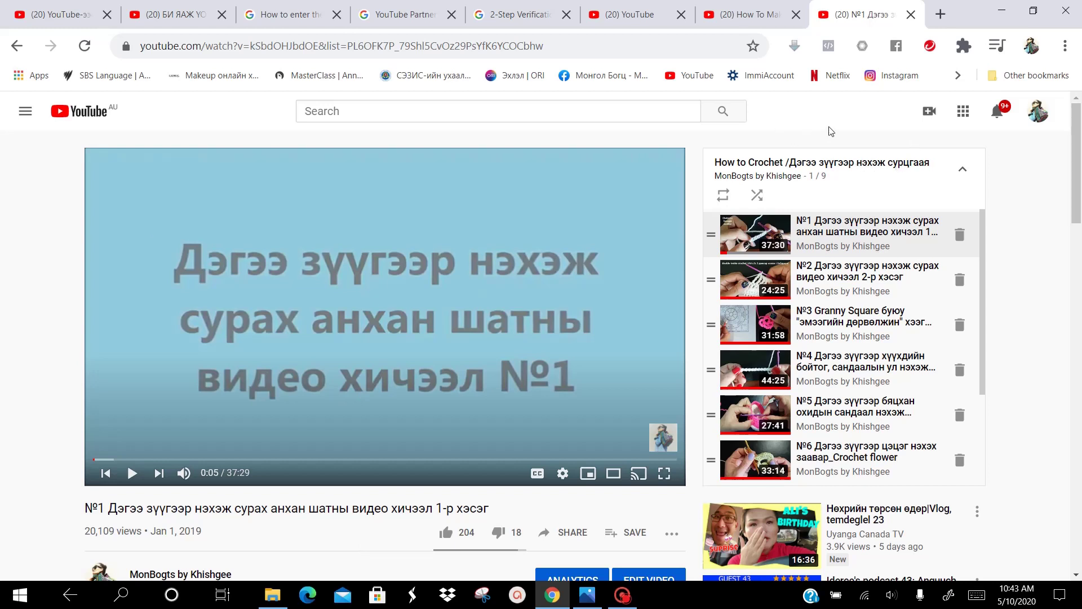
left_click(1040, 112)
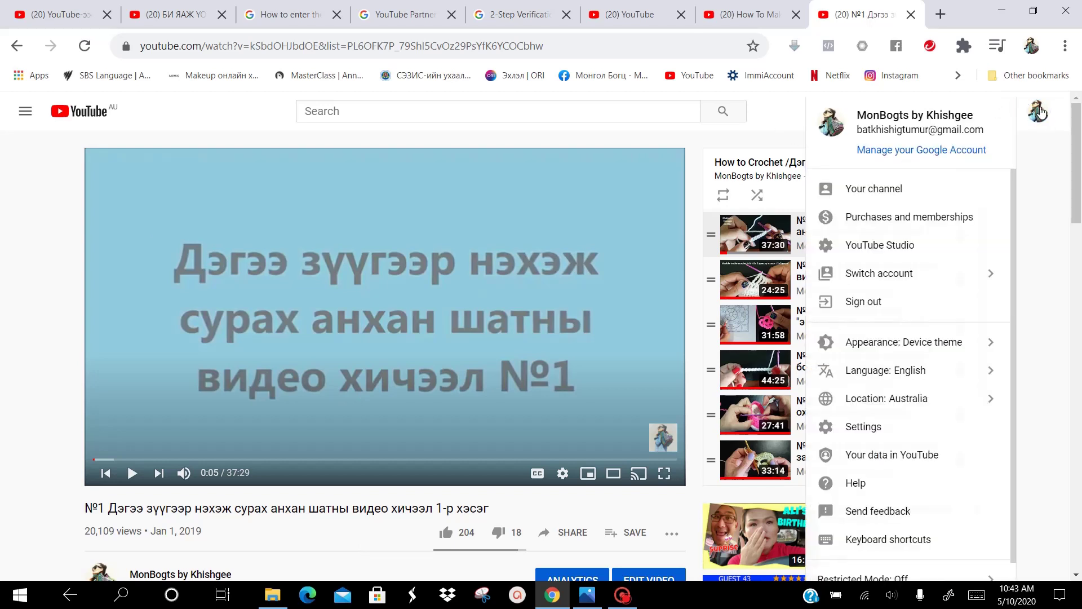
left_click(877, 246)
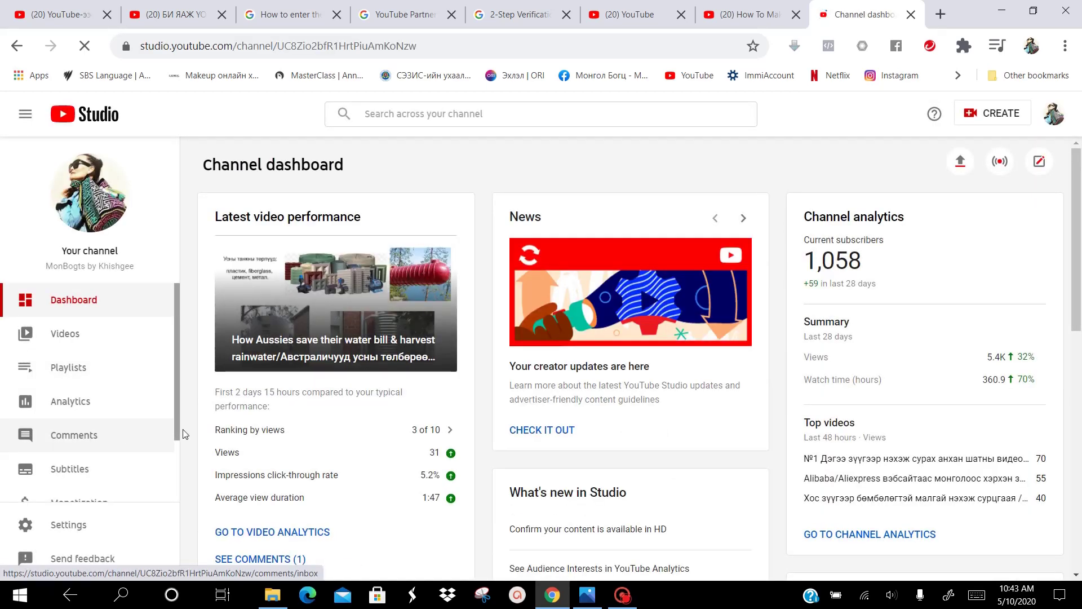
- Open the Monetization page showing 1,050 subscribers and watch hours, then view its screenshot in Photos
left_click_drag(178, 435, 175, 469)
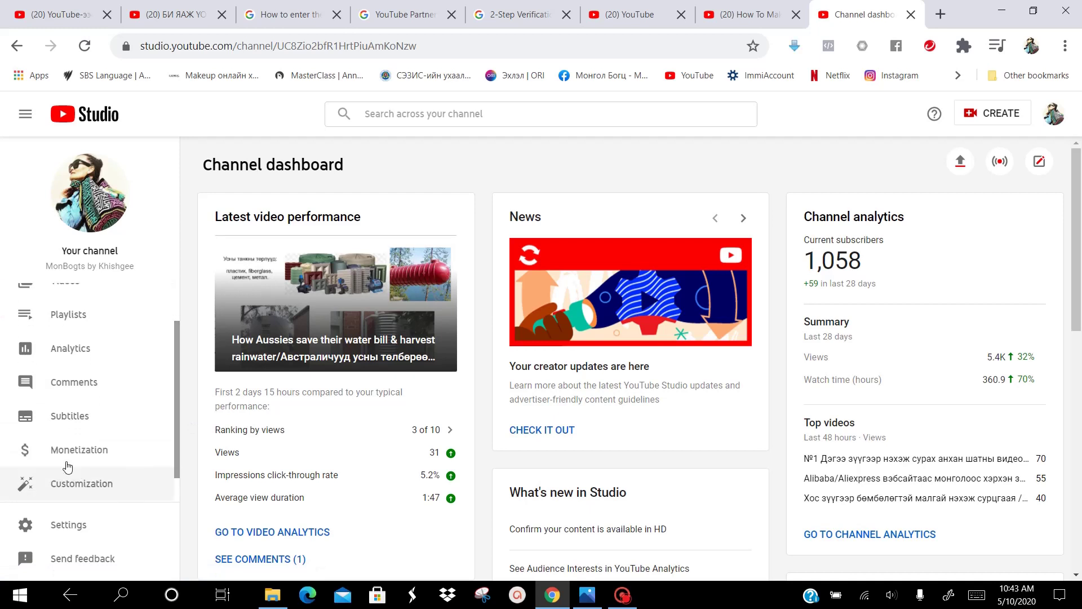
left_click(95, 455)
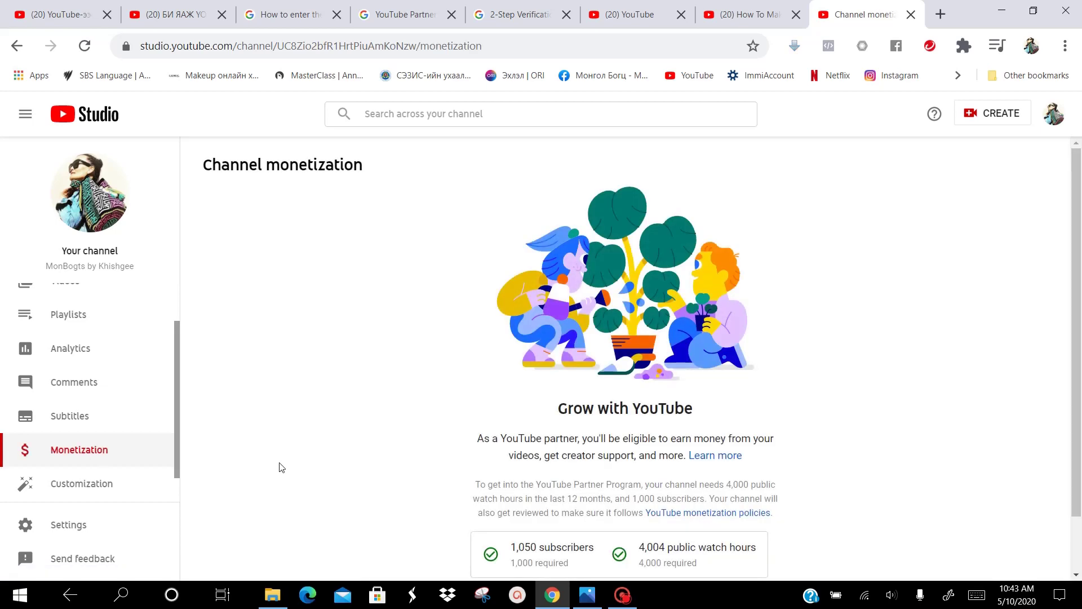
scroll(282, 466, "down", 2)
scroll(282, 467, "up", 2)
scroll(287, 469, "down", 2)
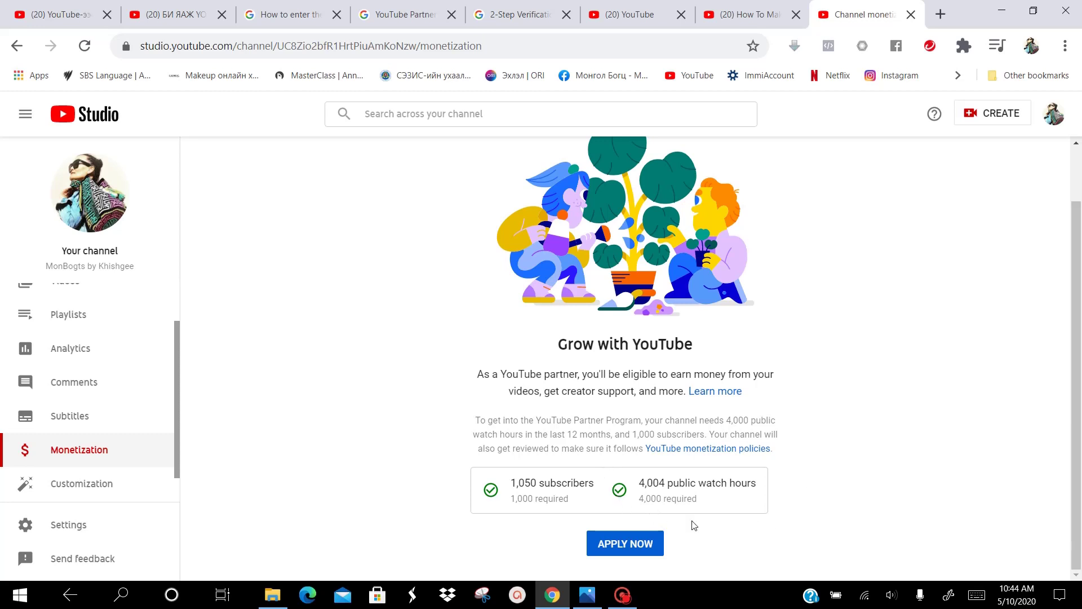
left_click(587, 596)
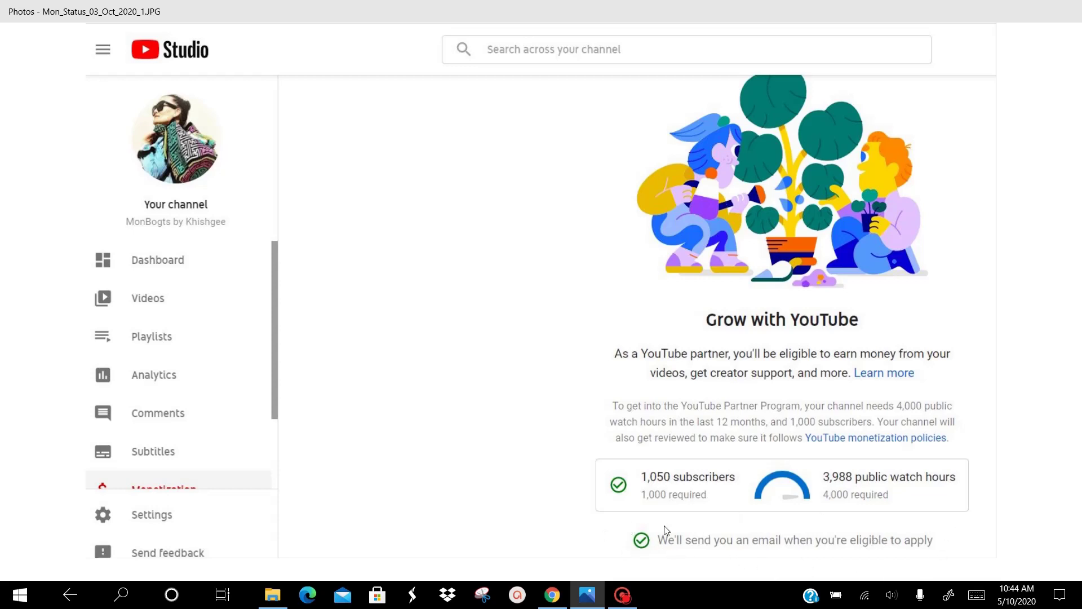
left_click(551, 594)
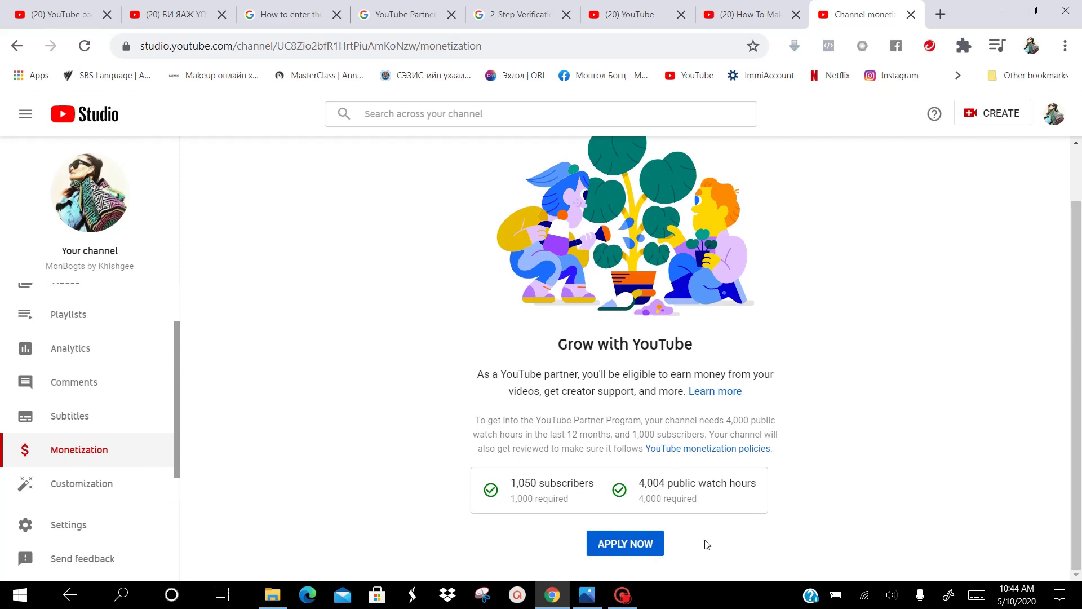
- Apply to the Partner Program so the three-step checklist appears, all steps not started
left_click(620, 545)
left_click(632, 550)
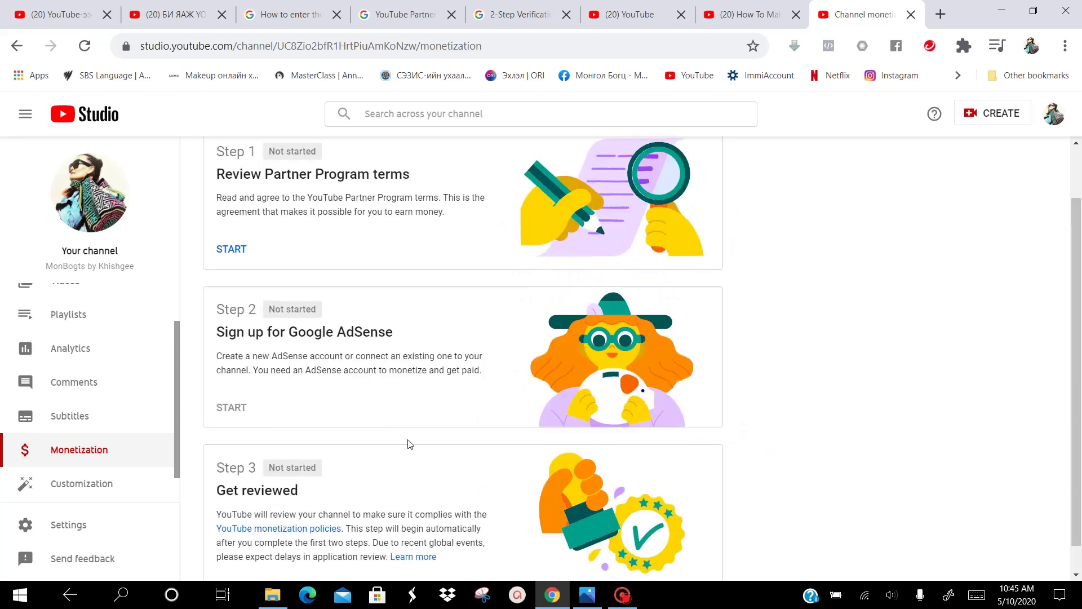
scroll(444, 433, "up", 1)
scroll(444, 433, "down", 1)
scroll(444, 430, "up", 1)
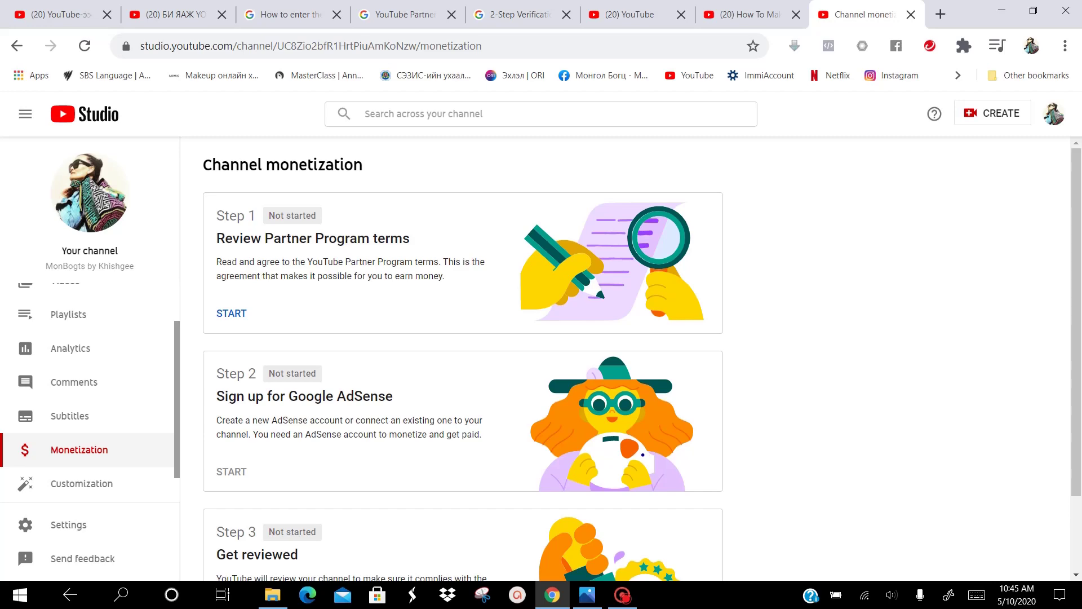
- Open Step 1 and read through the YouTube Partner Program terms
left_click(232, 311)
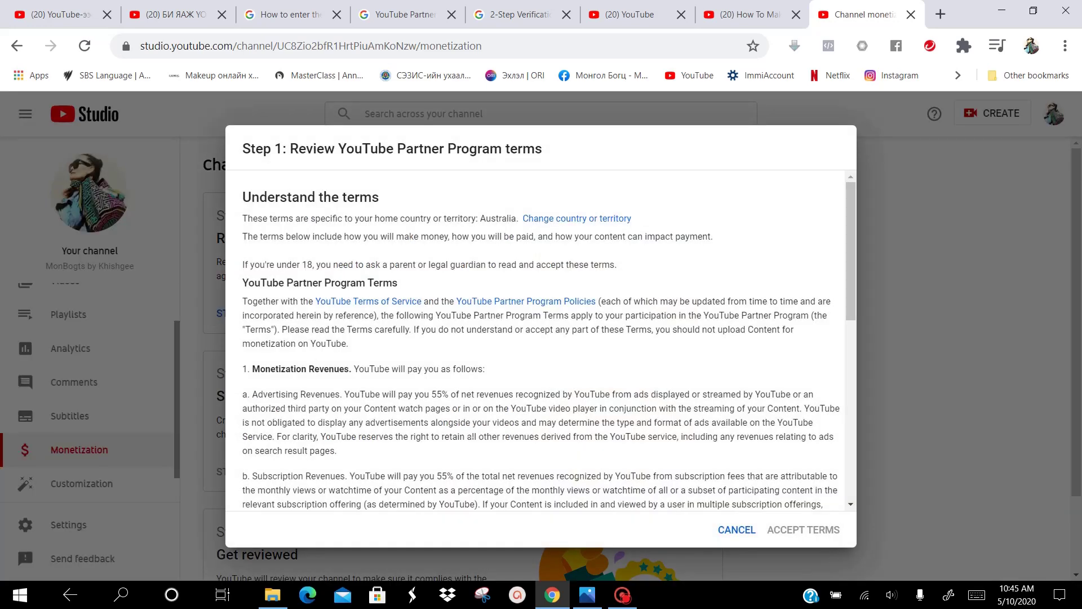
scroll(850, 303, "down", 5)
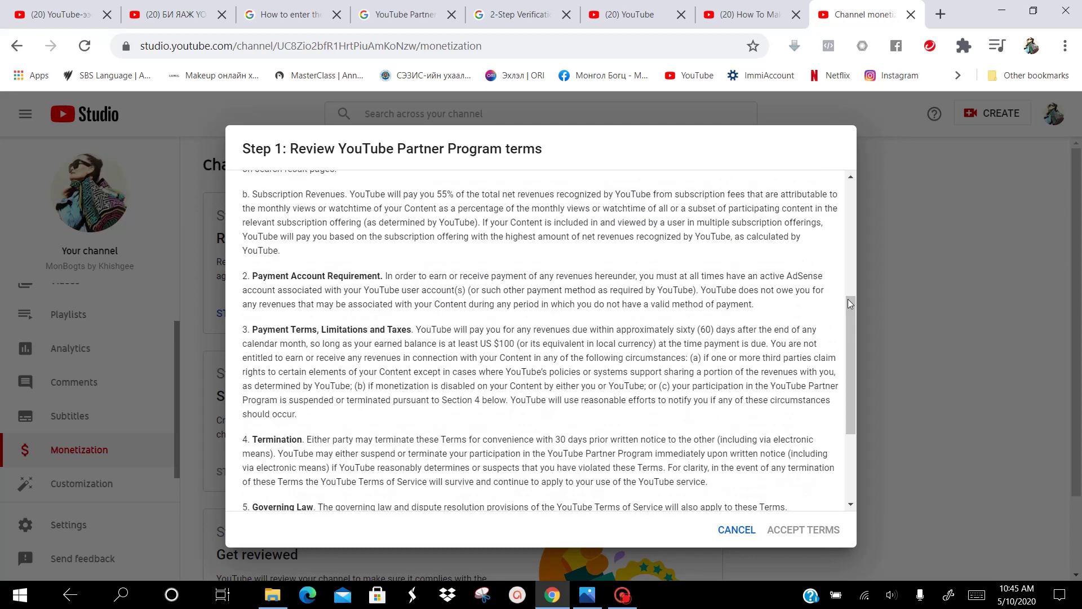
scroll(540, 338, "up", 3)
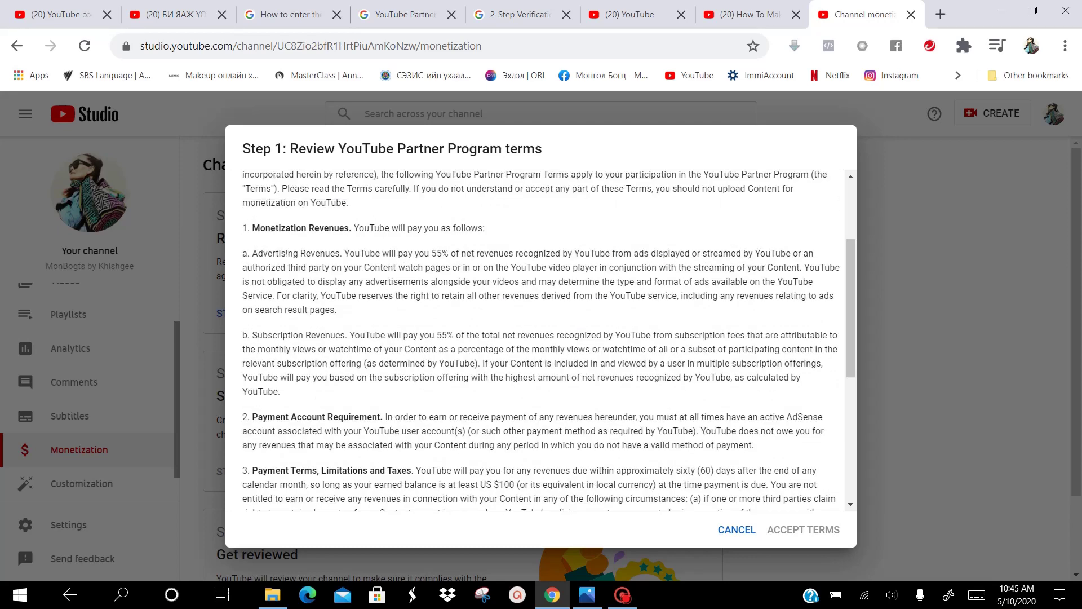
scroll(420, 321, "down", 4)
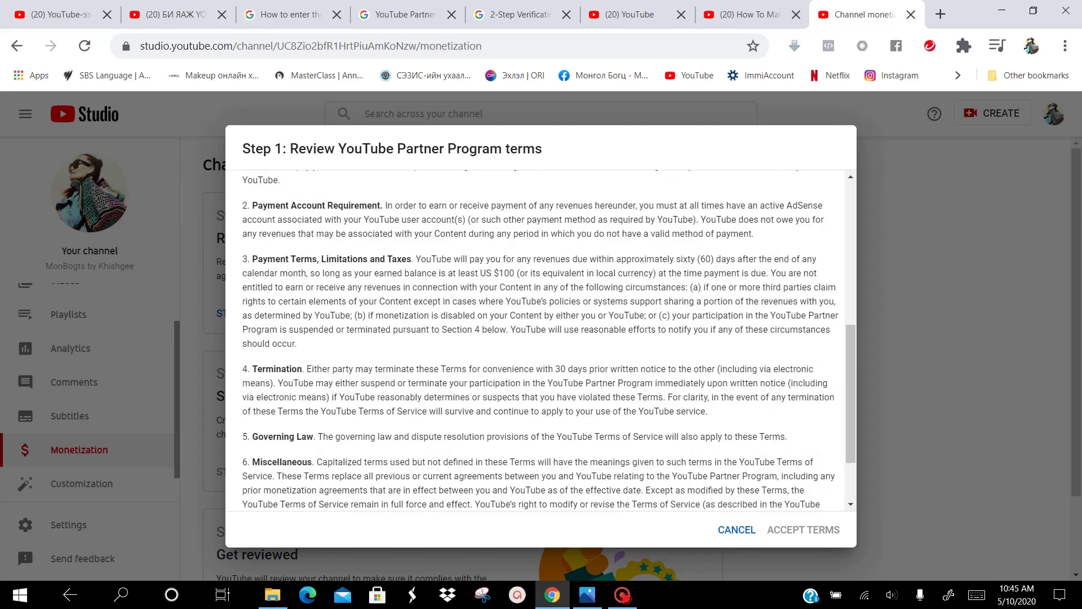
scroll(540, 339, "down", 2)
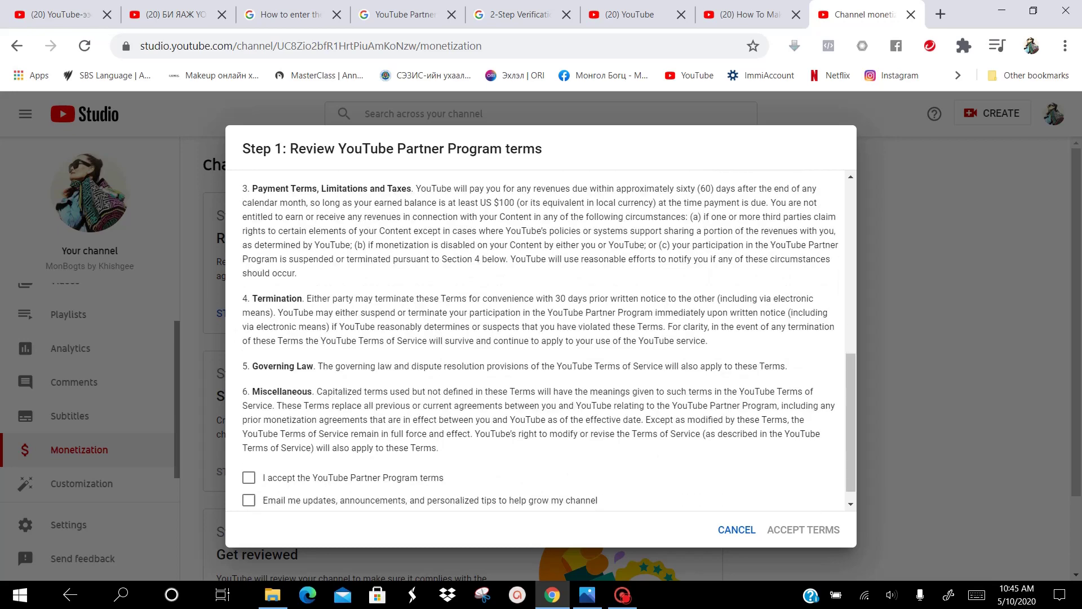
scroll(401, 424, "up", 8)
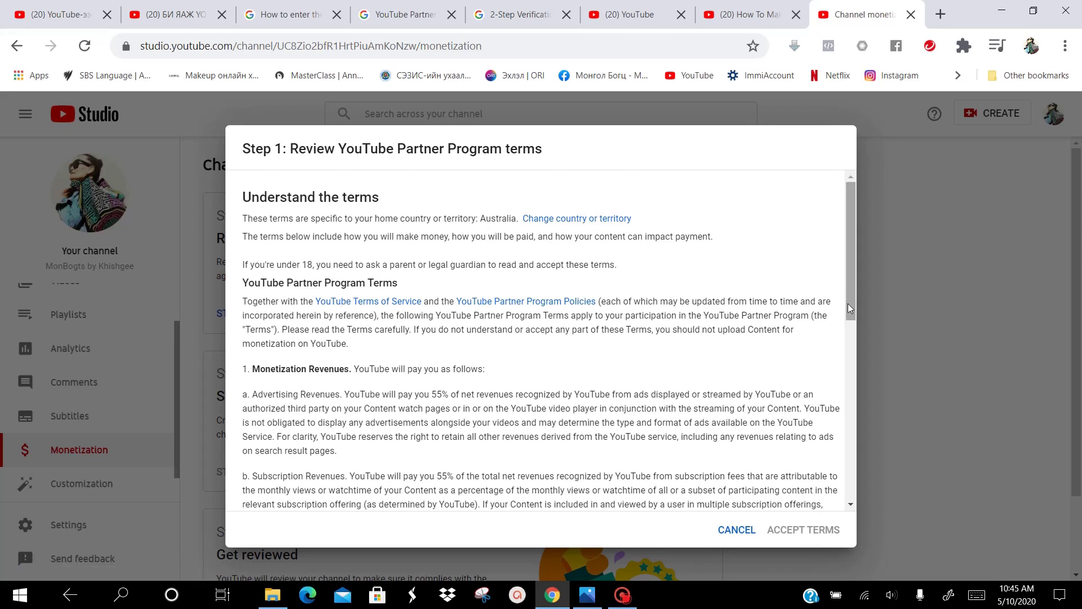
left_click_drag(848, 303, 866, 482)
- Agree to the terms, opt into channel update emails, and accept so Step 1 shows Done
left_click(249, 460)
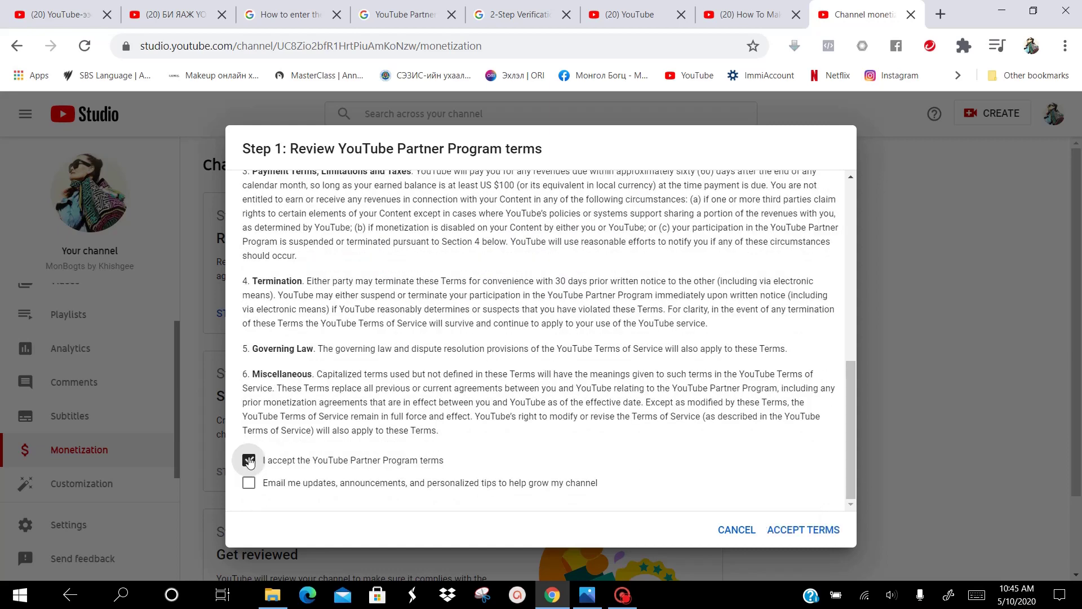
left_click(250, 486)
left_click(824, 532)
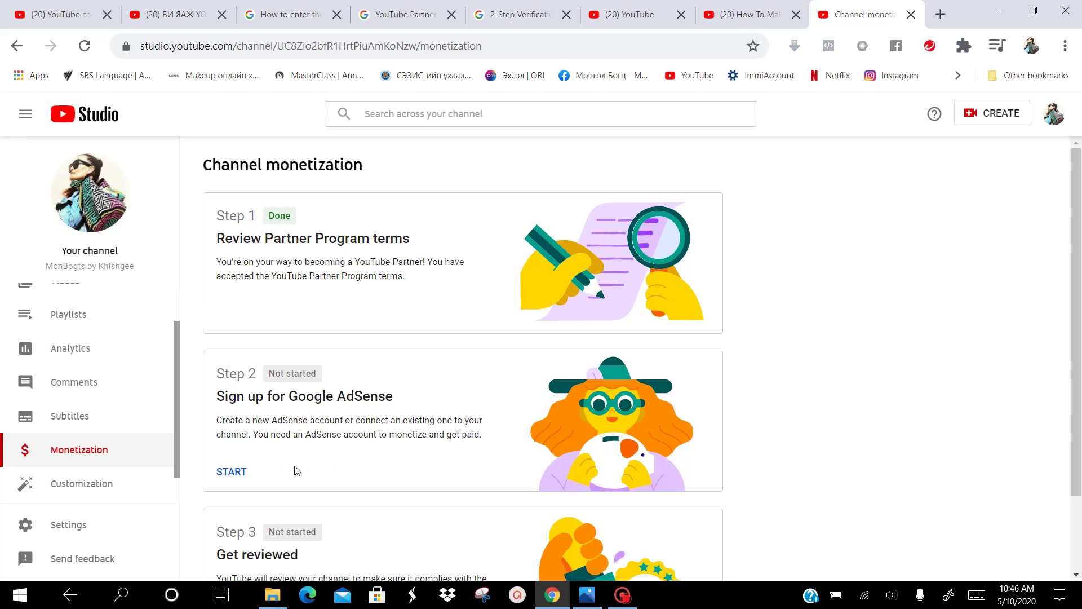
- Start Step 2, Sign up for Google AdSense, bringing up the 'Verify it's you' prompt
left_click(238, 475)
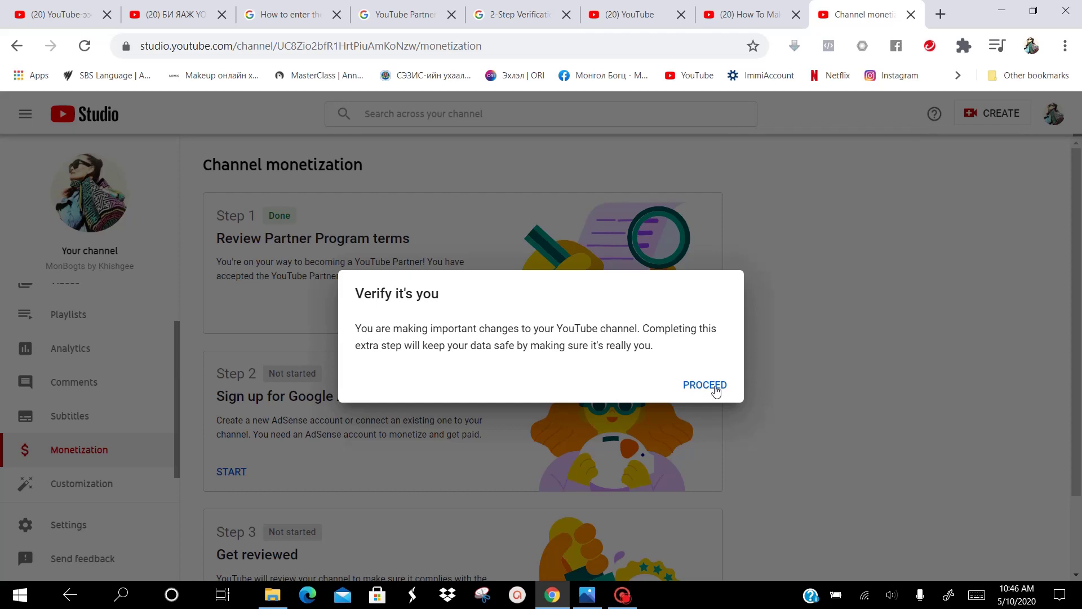
- Proceed with identity verification and submit the account password, correcting a mistyped entry
left_click(716, 389)
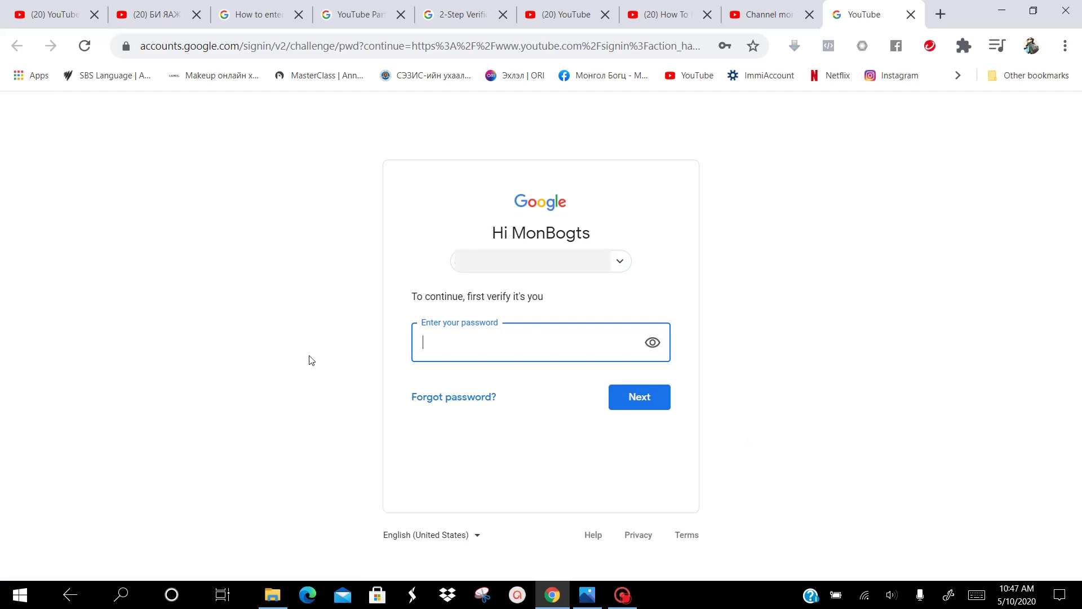
type("•")
key("BackSpace")
key("BackSpace")
key("BackSpace")
key("BackSpace")
key("BackSpace")
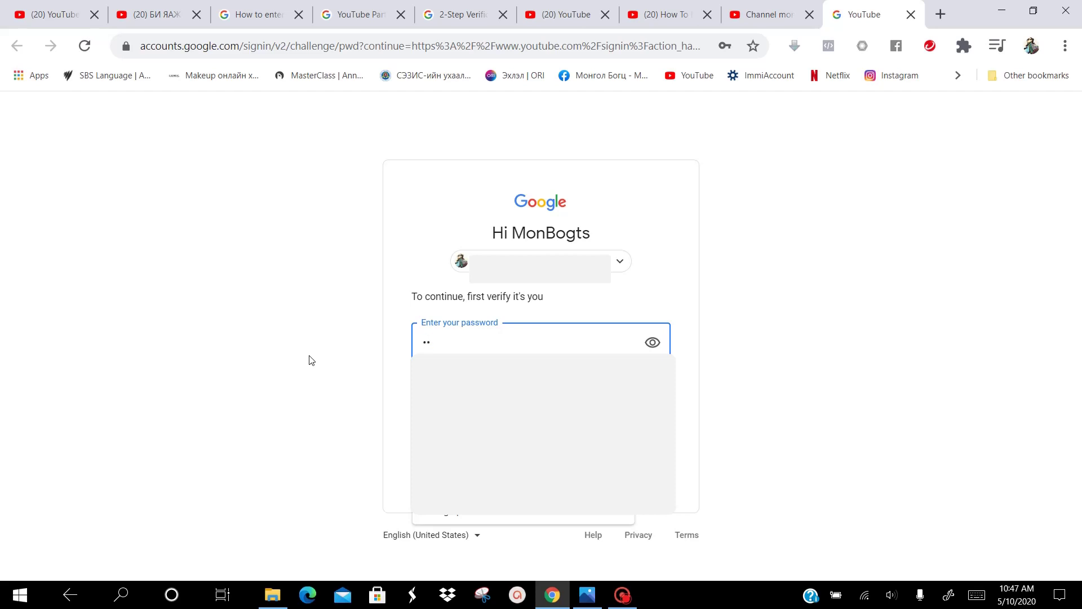
key("BackSpace")
key("BackSpace")
type("•••••••••")
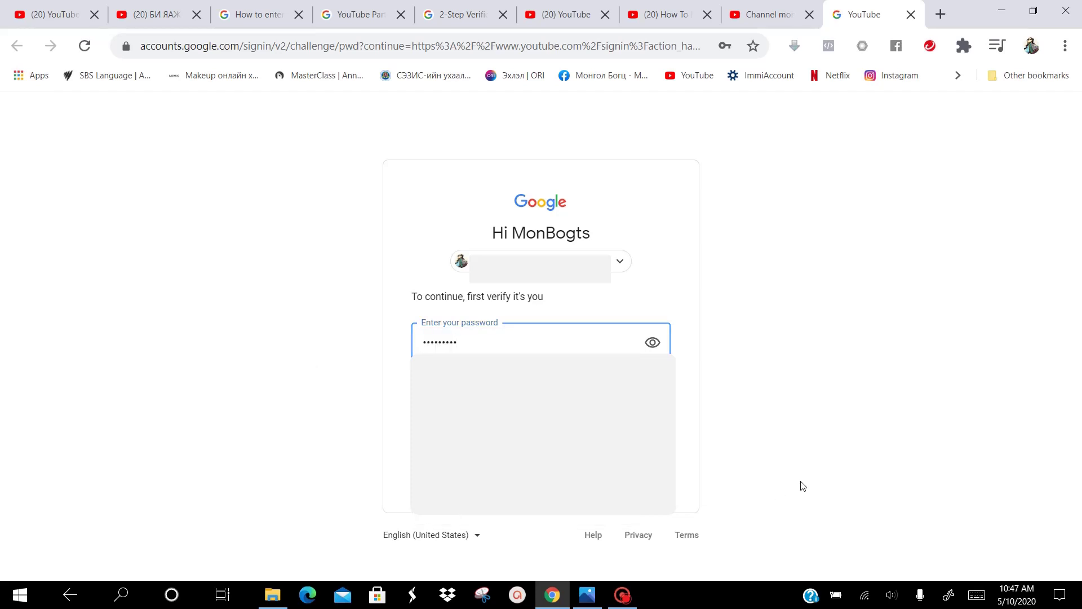
left_click(733, 462)
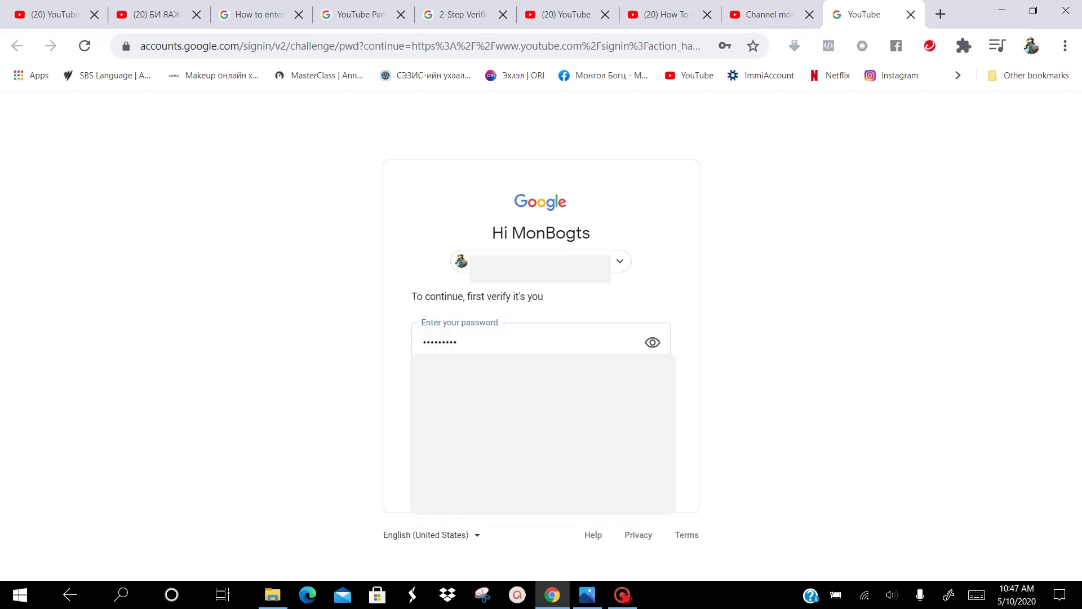
key("Return")
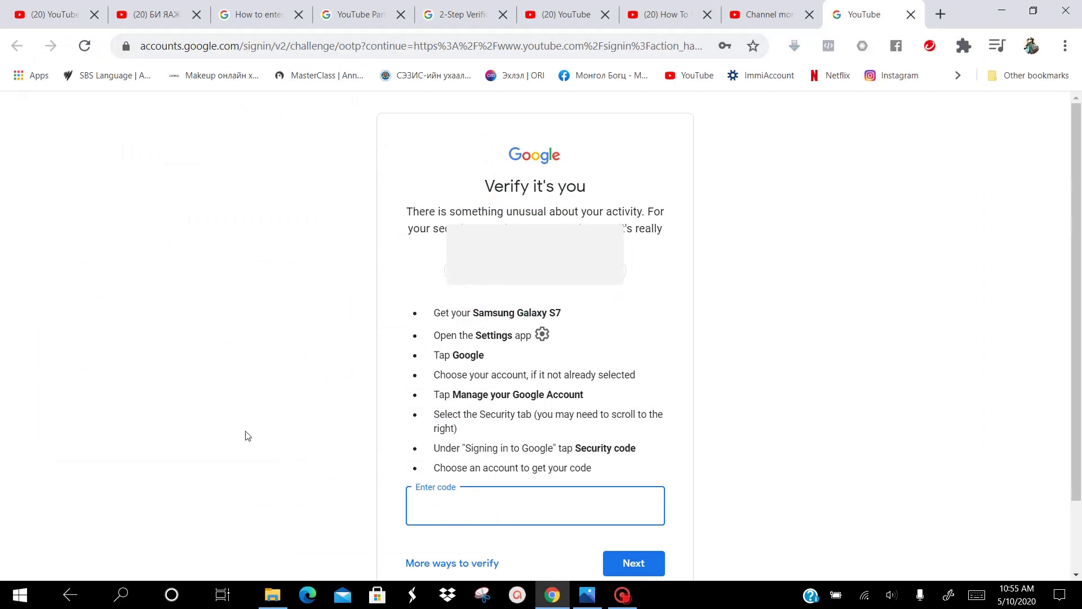
- Enter the security code and submit it to return to the AdSense sign-up prompt
left_click(644, 563)
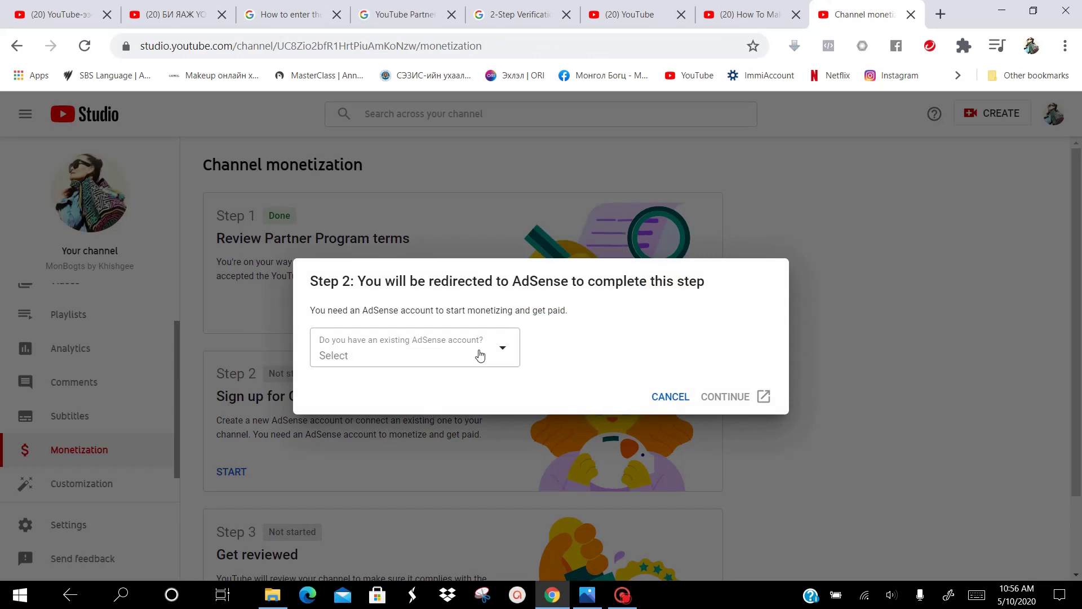
- Answer 'No, I don't have an existing account' and continue on to AdSense
left_click(505, 352)
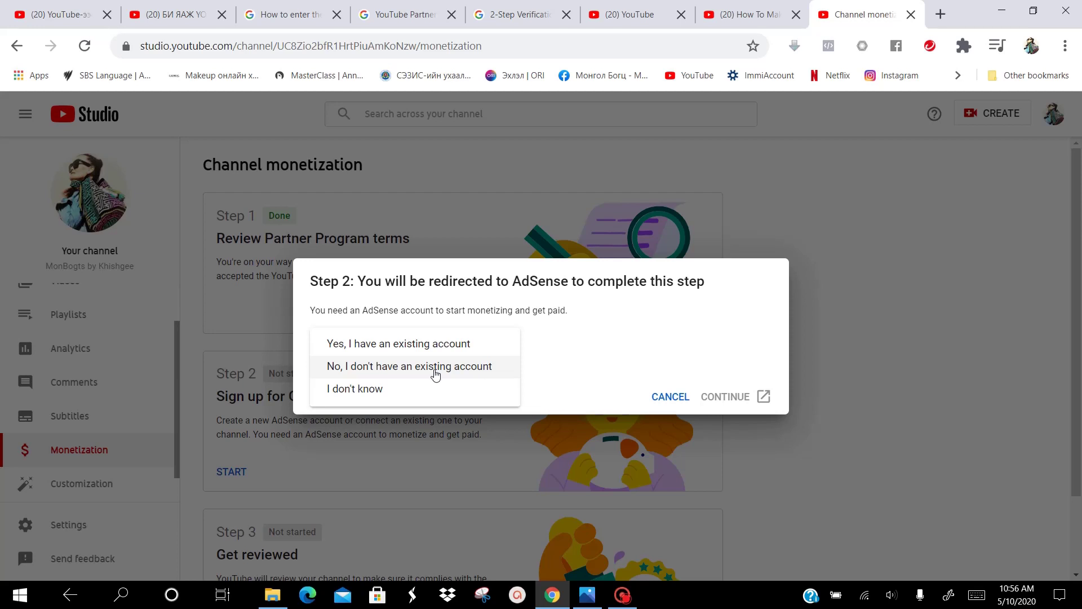
left_click(407, 373)
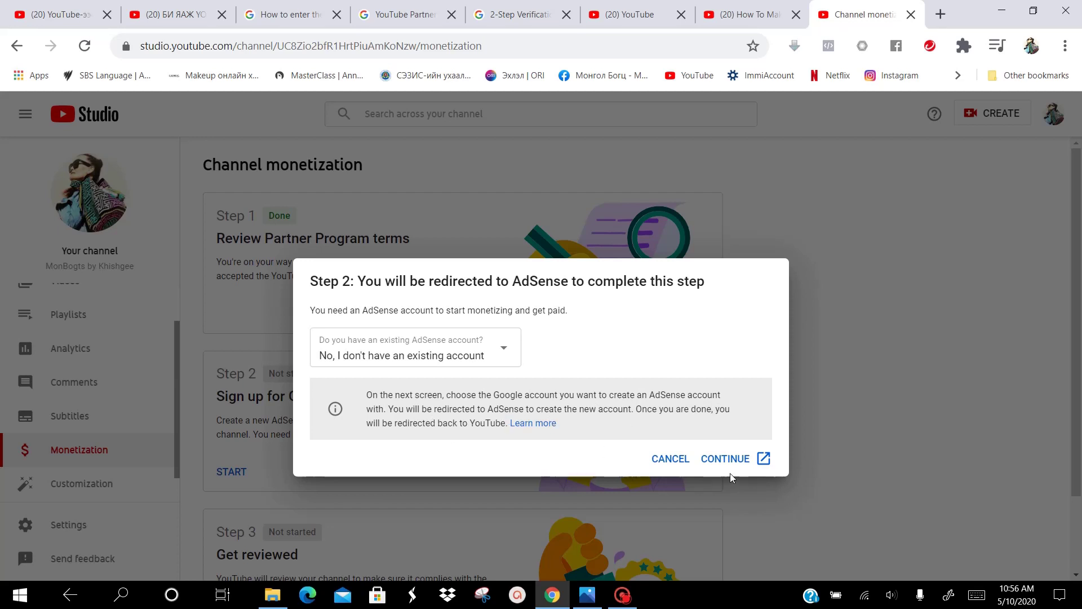
left_click(743, 459)
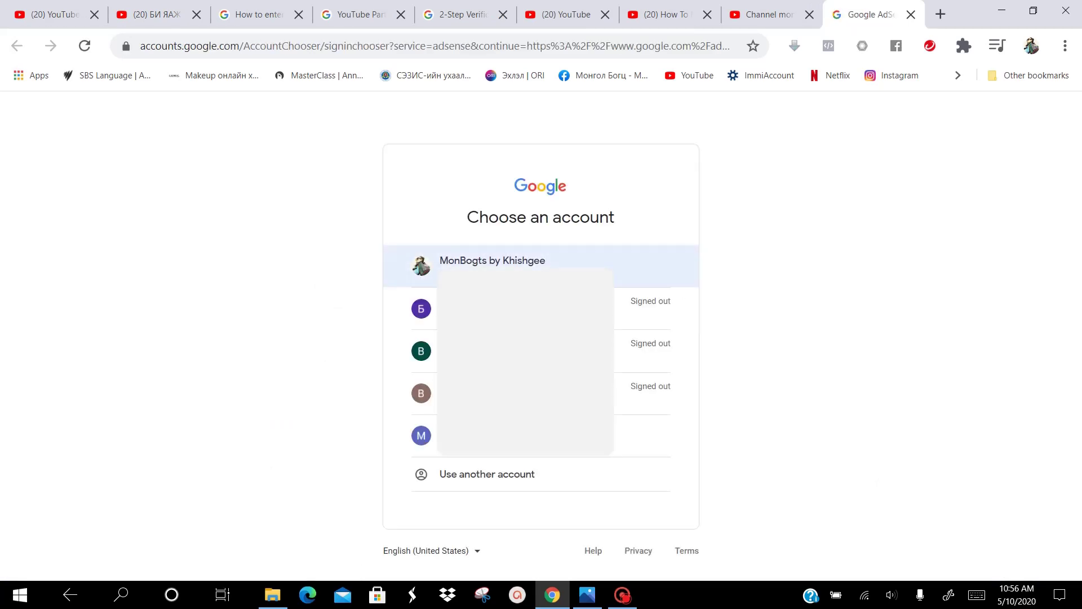
- Pick the channel's Google account on the AdSense Choose an account page
left_click(492, 260)
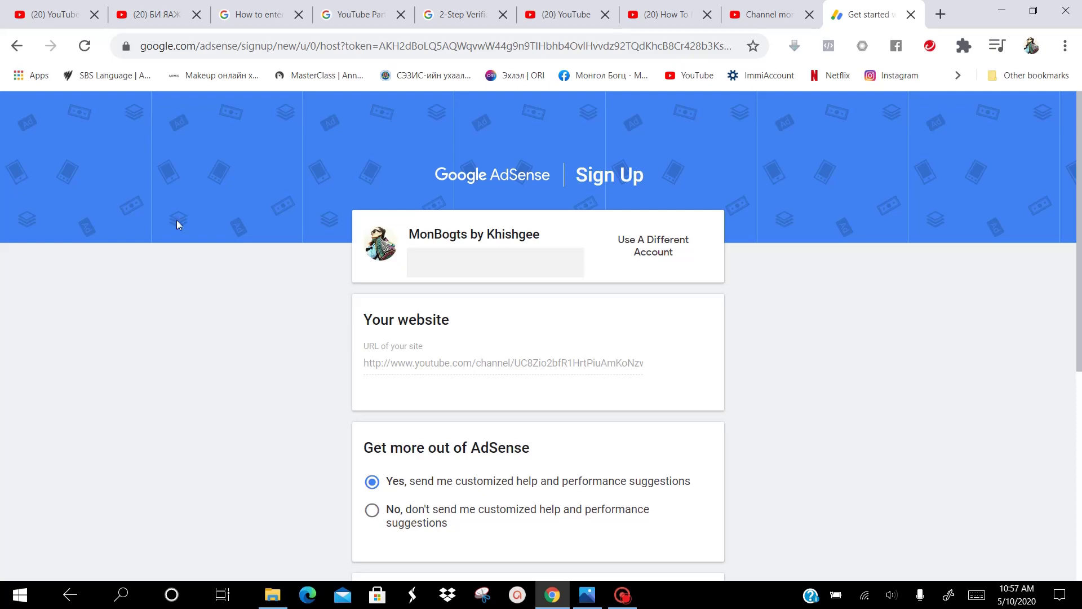
- Play the AdSense tutorial video, skip ahead to its sign-up walkthrough and pause at 1:51
left_click(257, 14)
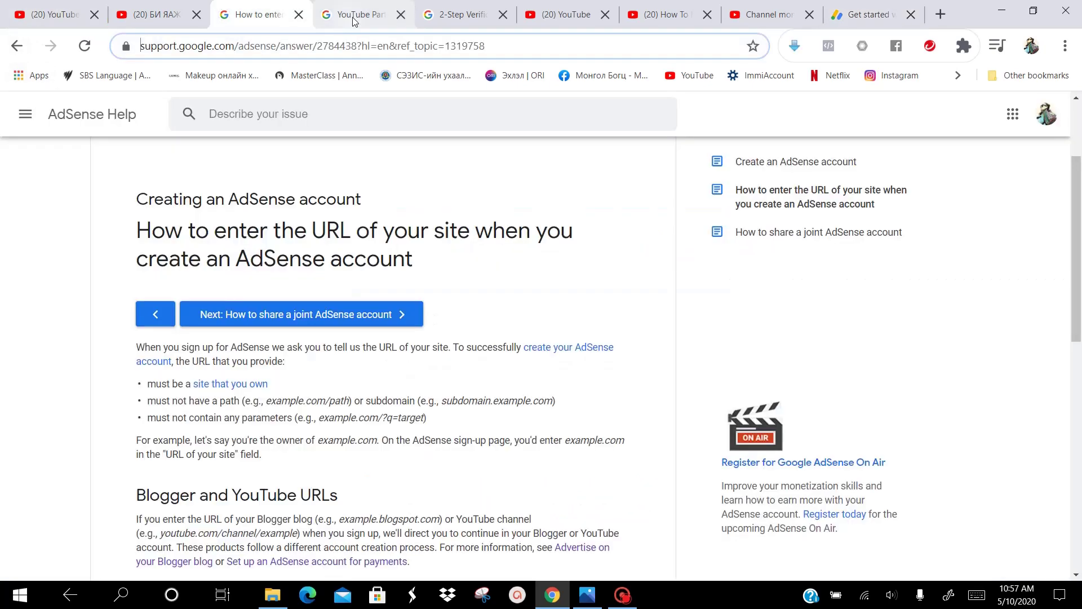
left_click(669, 18)
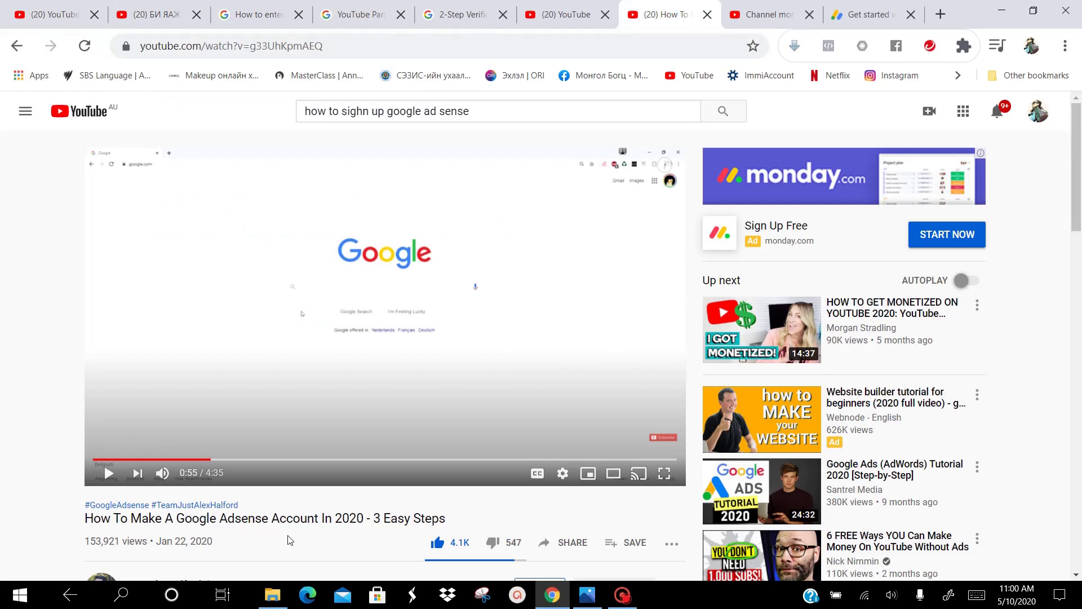
scroll(118, 494, "down", 1)
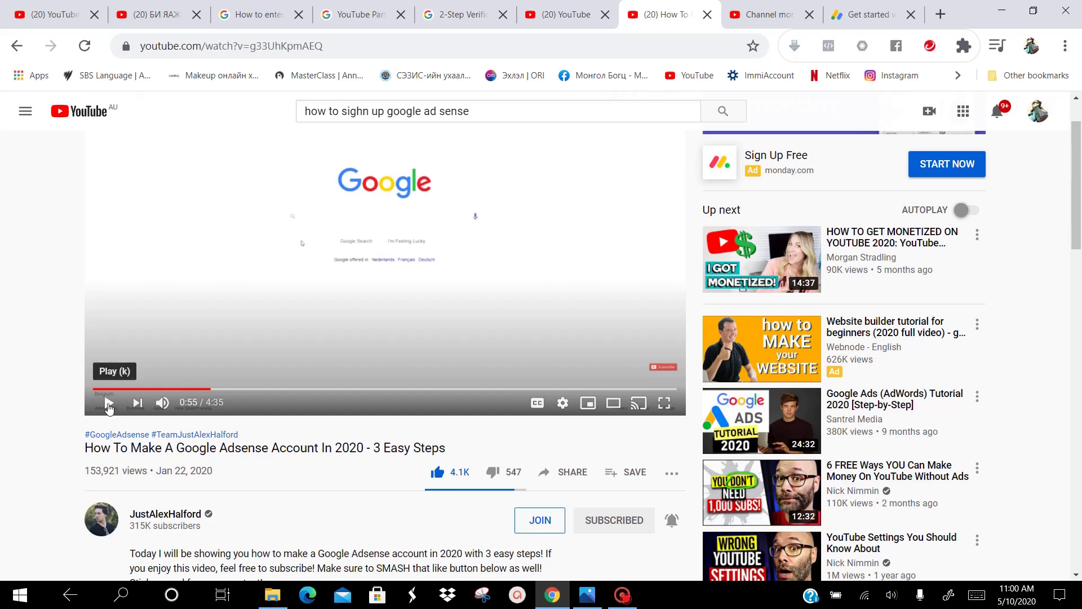
left_click(108, 402)
scroll(316, 530, "up", 1)
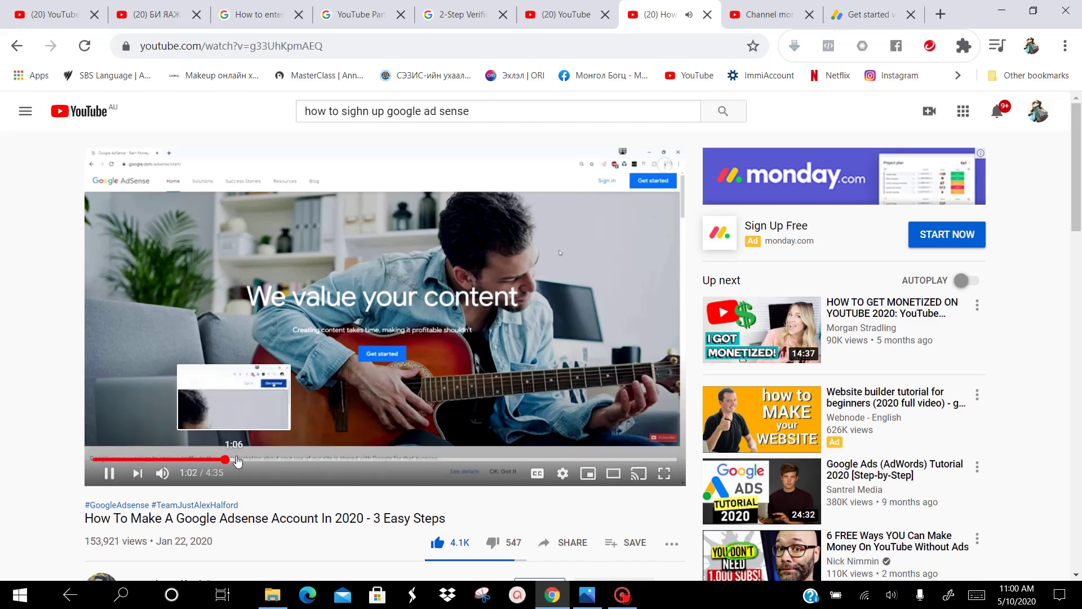
left_click(246, 460)
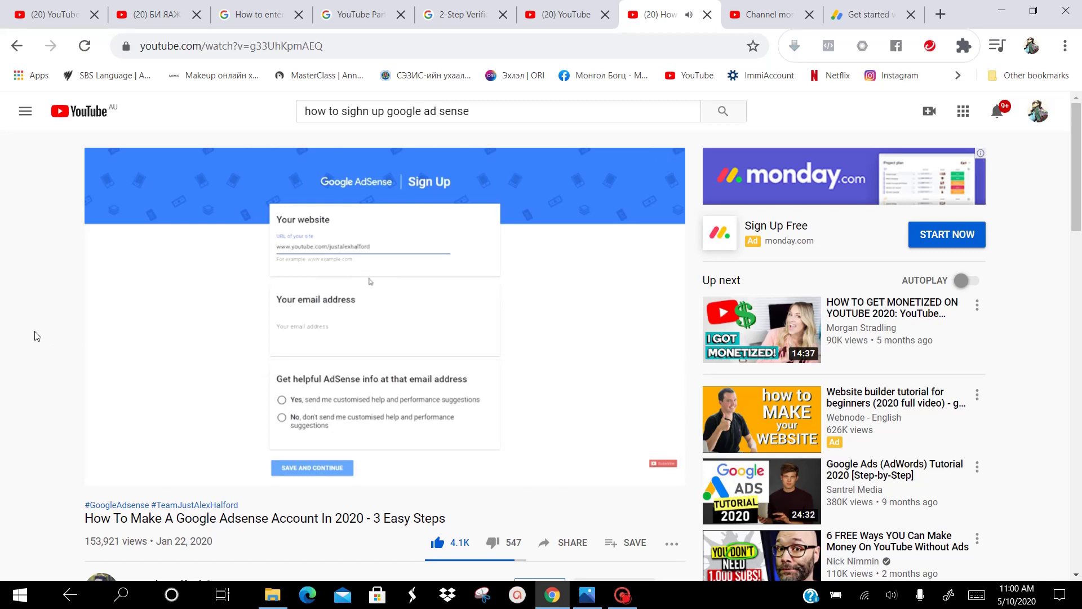
mouse_move(166, 285)
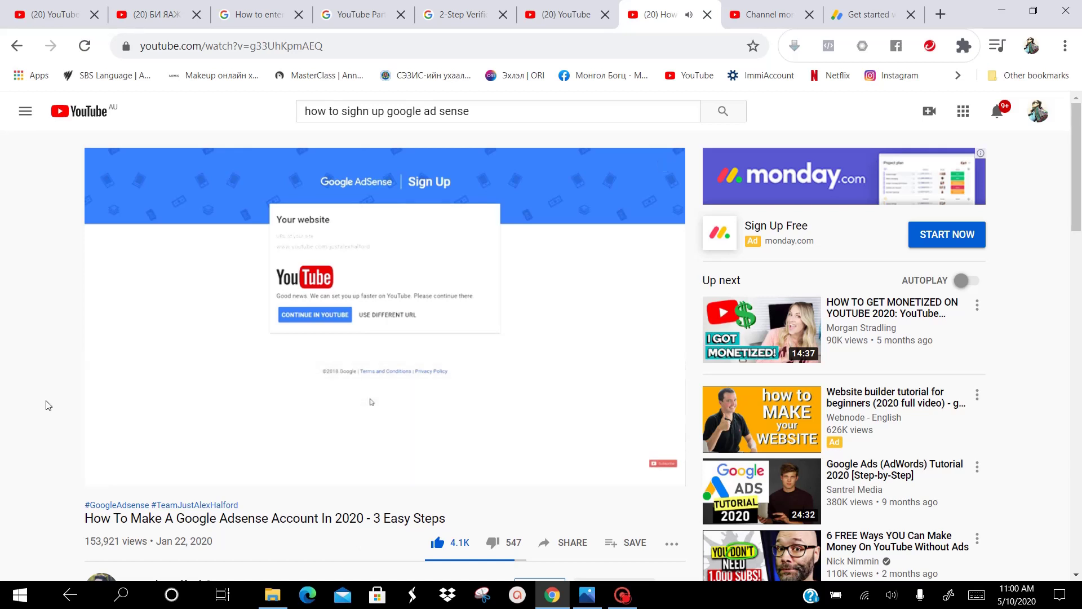
mouse_move(109, 478)
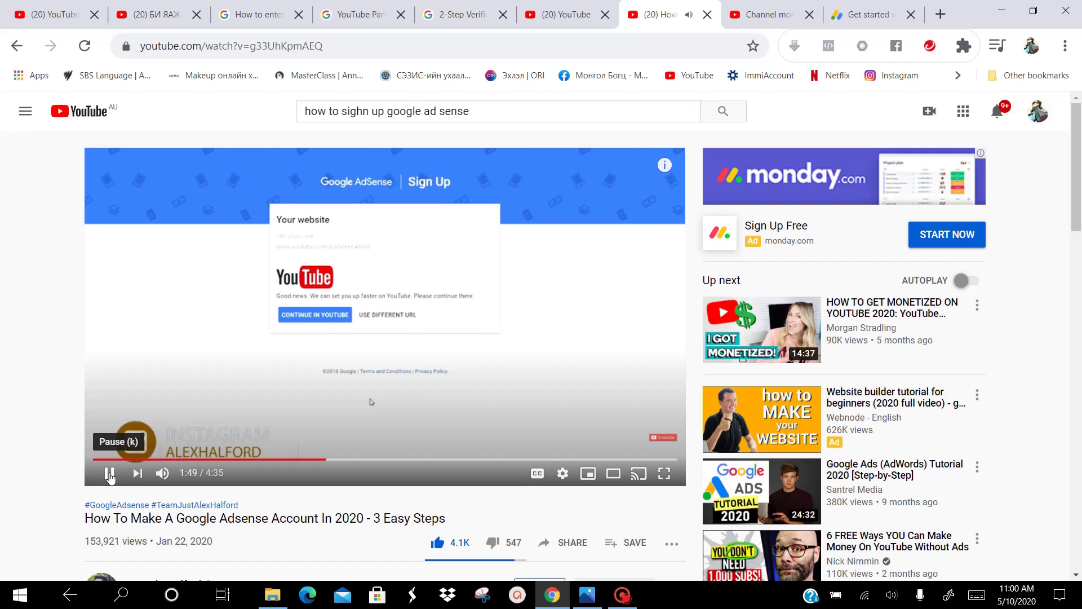
left_click(109, 477)
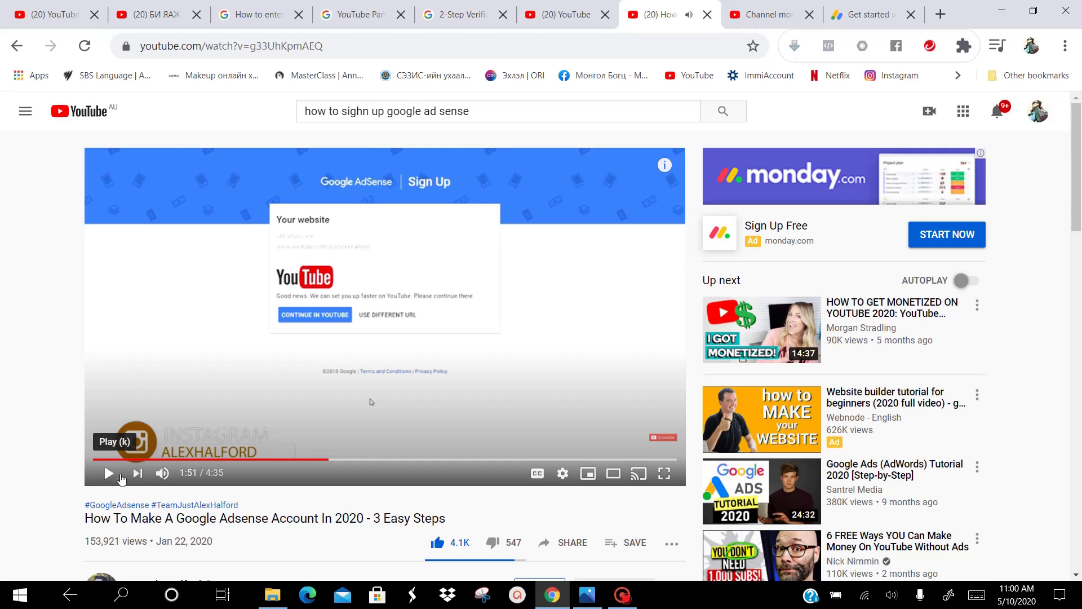
- Return to the AdSense sign-up form tab
scroll(333, 558, "down", 3)
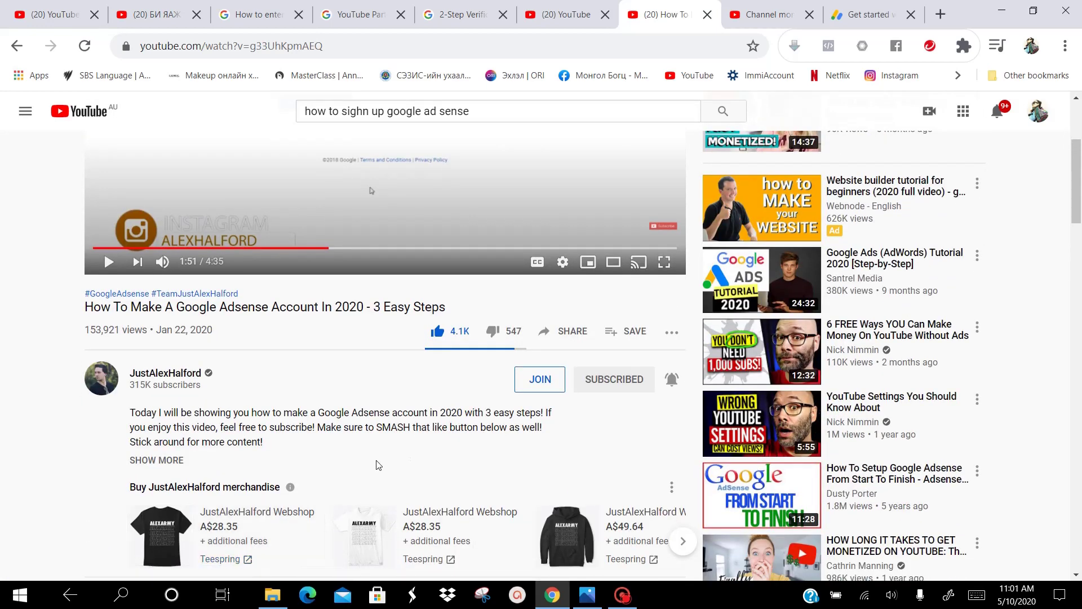
scroll(349, 464, "up", 3)
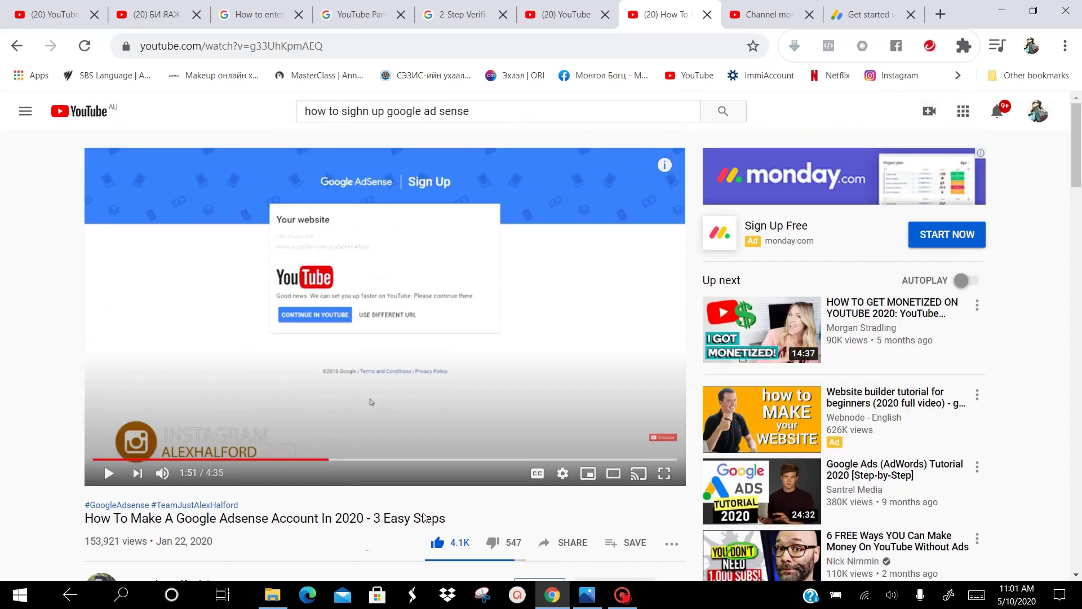
left_click(880, 15)
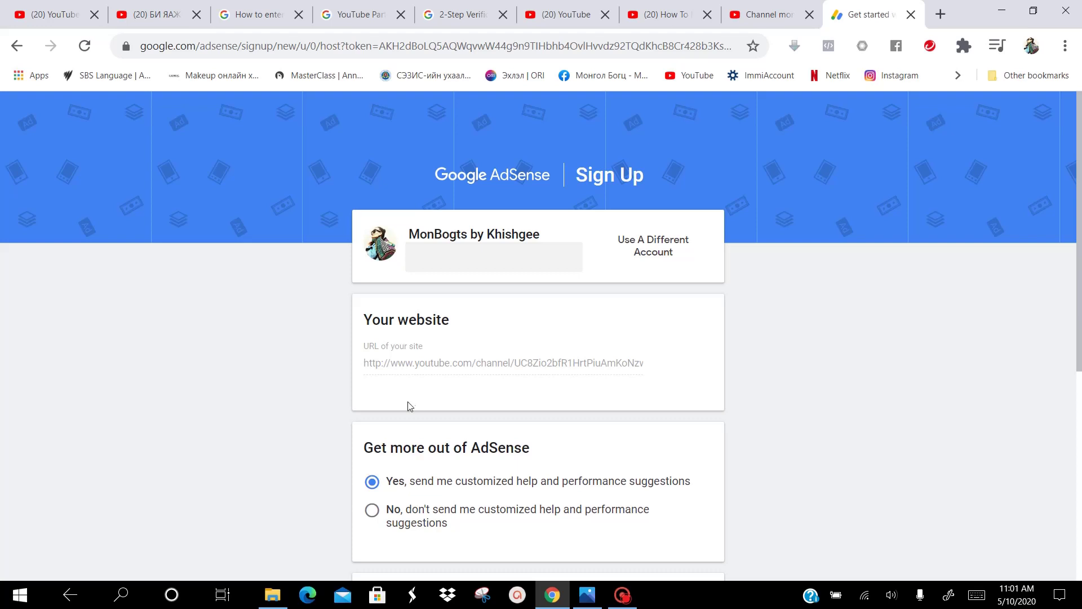
- Go to the '(20) YouTube' home page tab and open the account menu from the avatar
left_click(770, 15)
left_click(672, 15)
left_click(770, 16)
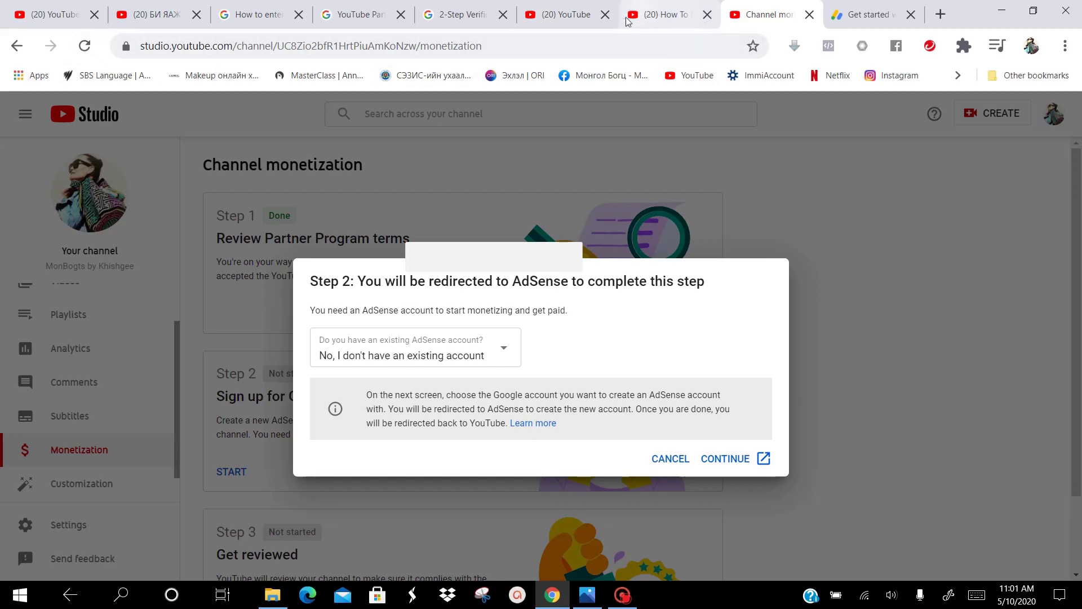
left_click(571, 16)
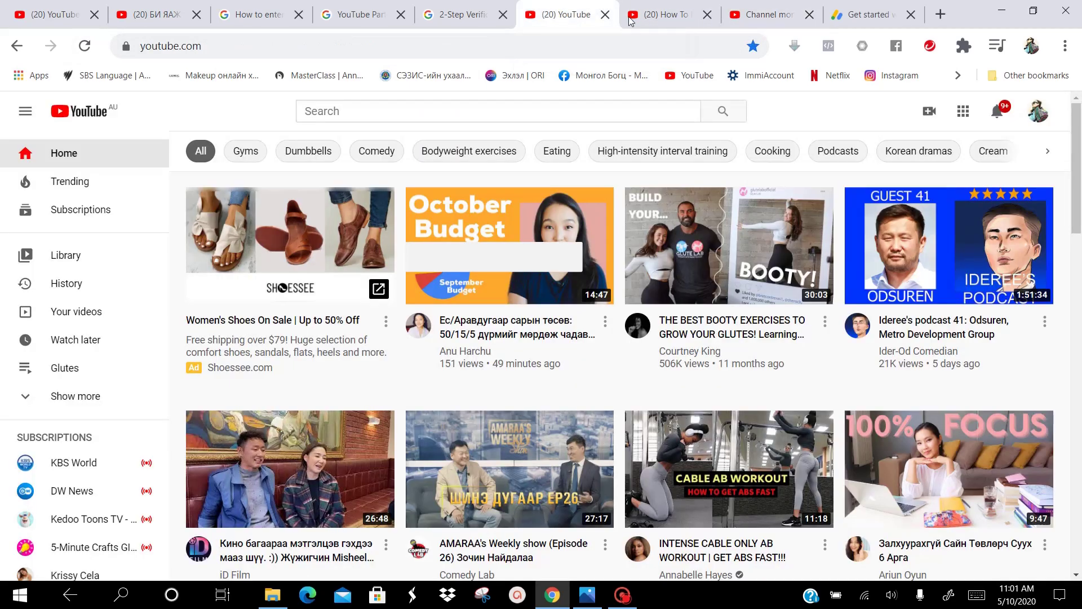
left_click(664, 16)
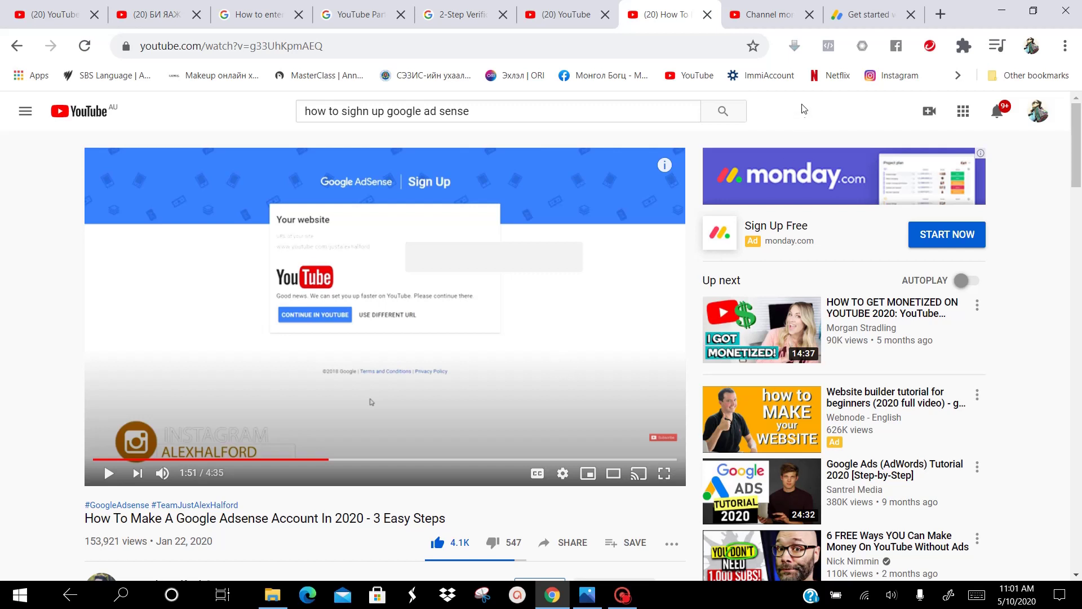
left_click(579, 19)
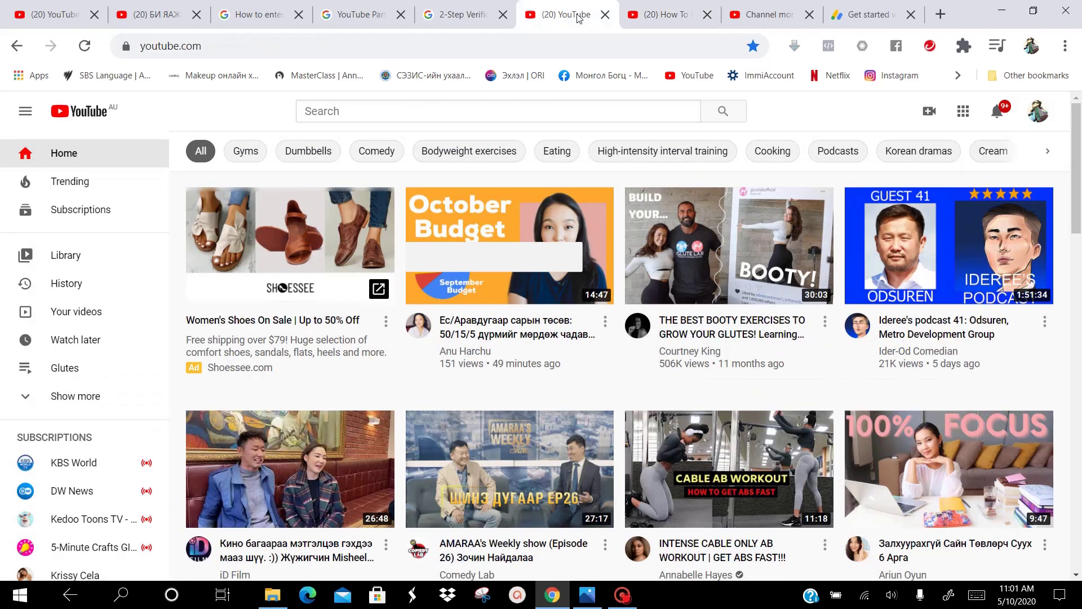
left_click(1038, 111)
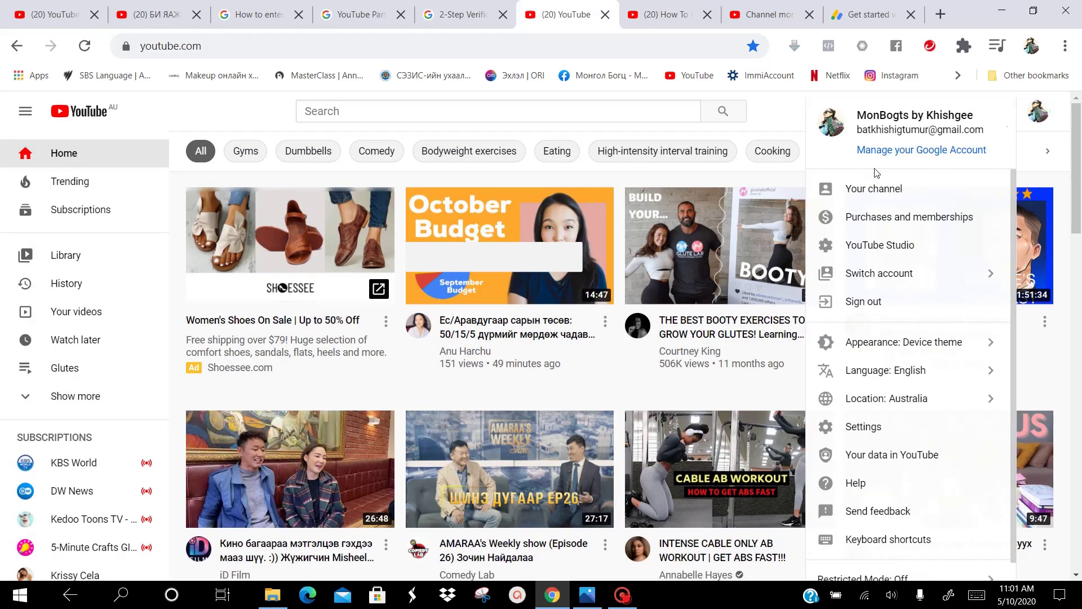
- Open Your channel, select its full URL in the address bar, then go back to the AdSense form
left_click(873, 189)
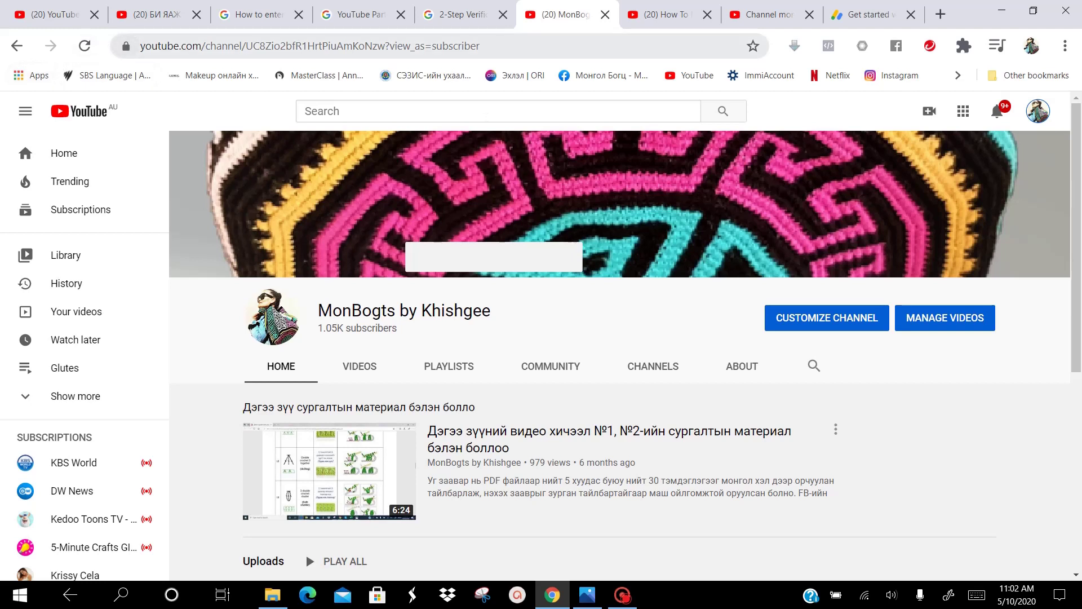
left_click(140, 46)
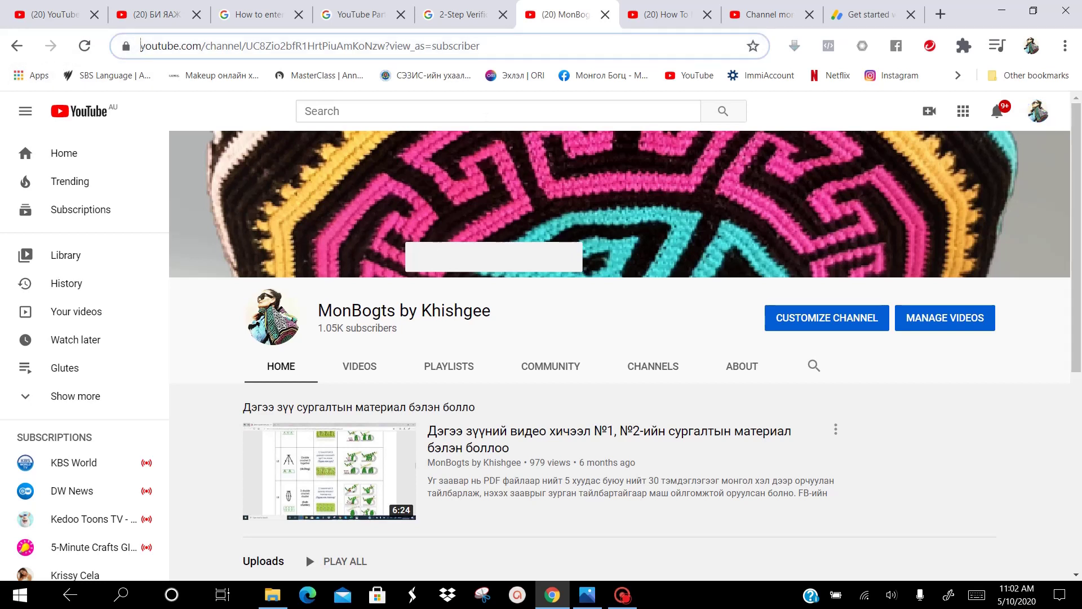
left_click_drag(140, 46, 482, 46)
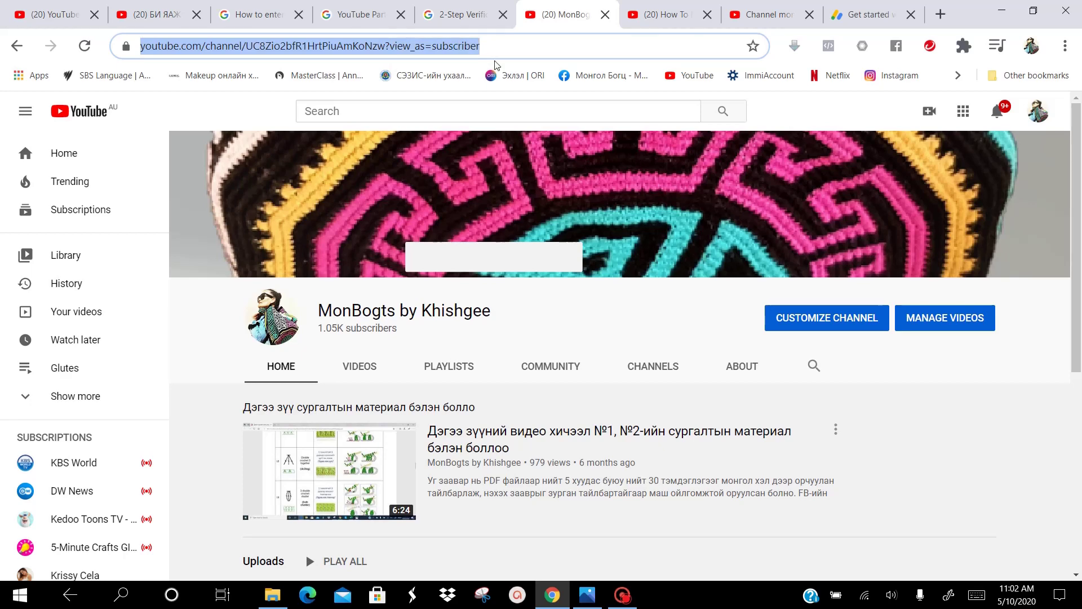
left_click(869, 14)
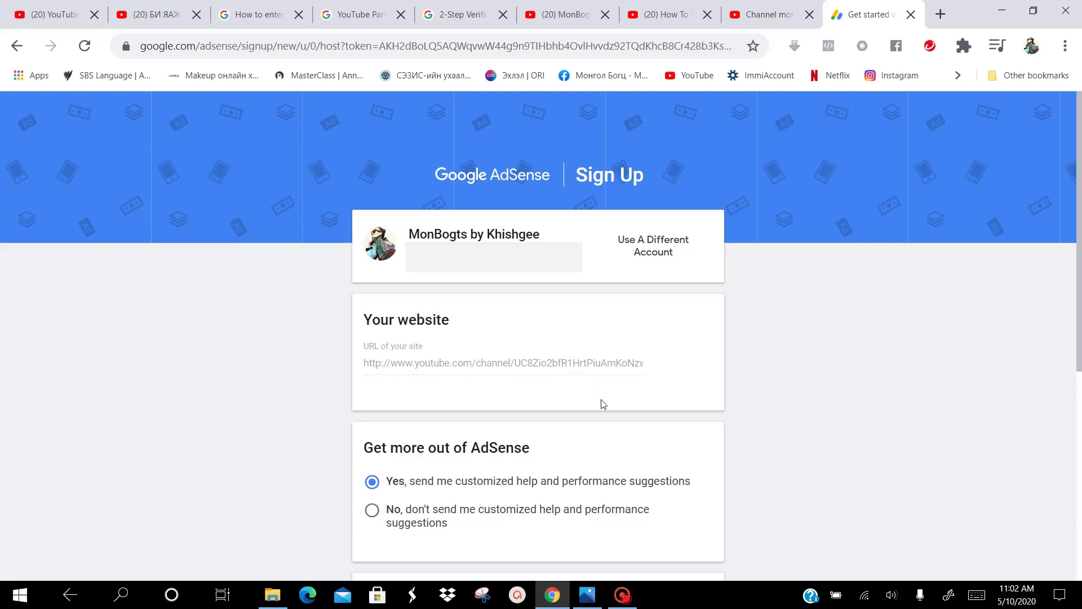
- Set Country or territory to Australia on the AdSense form, then open the site-URL help article
left_click(557, 17)
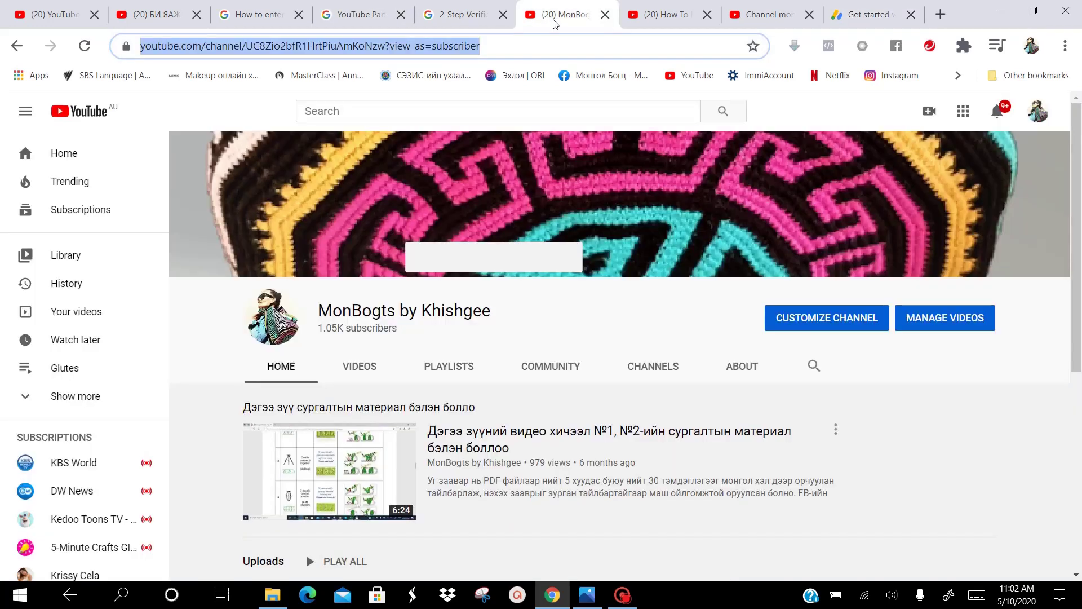
left_click(872, 15)
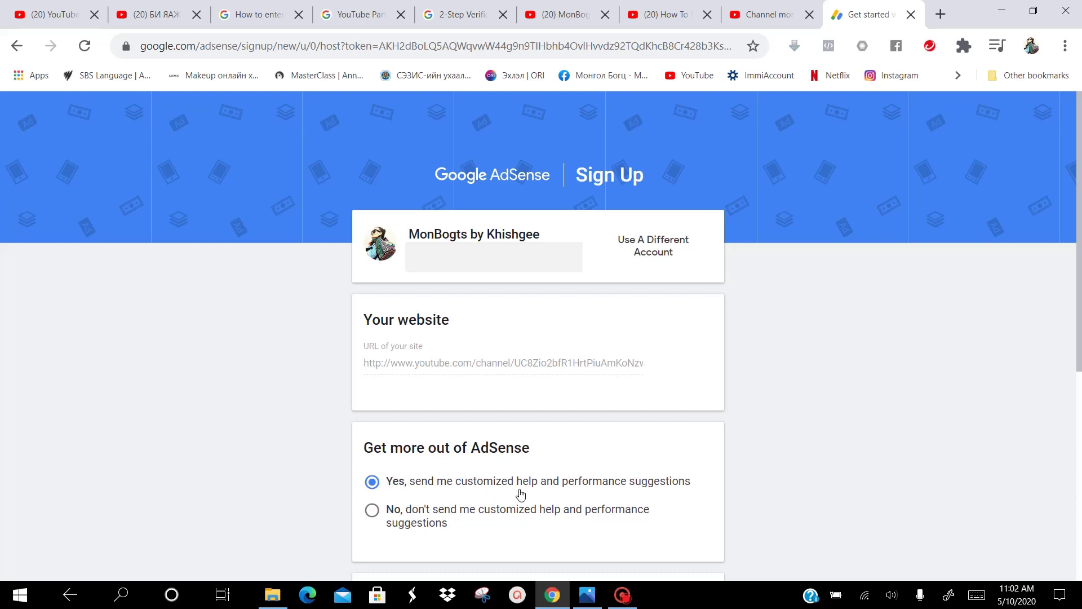
scroll(339, 513, "down", 5)
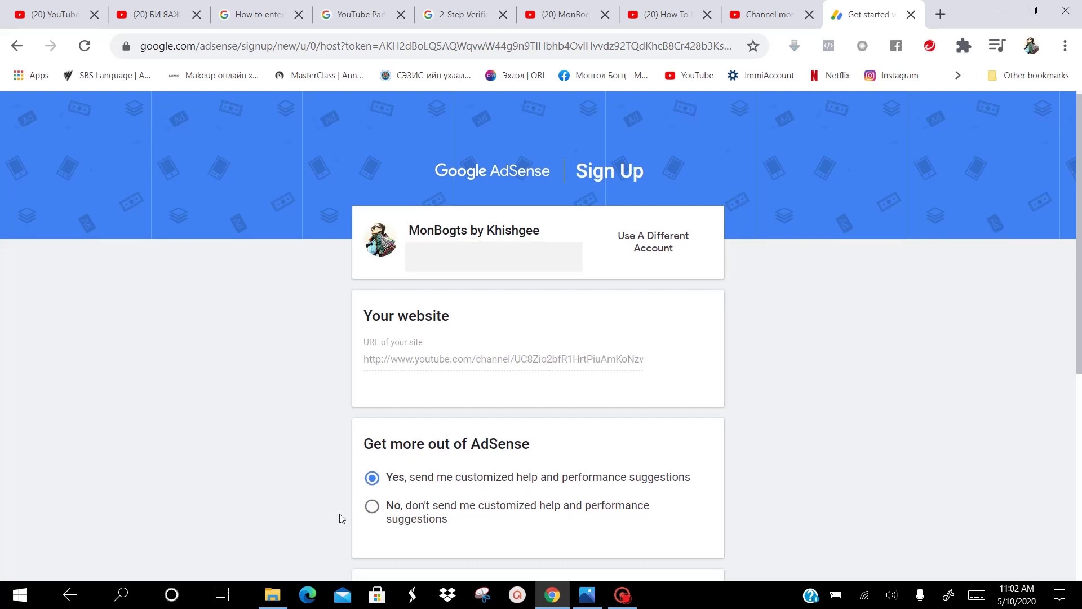
scroll(341, 518, "down", 1)
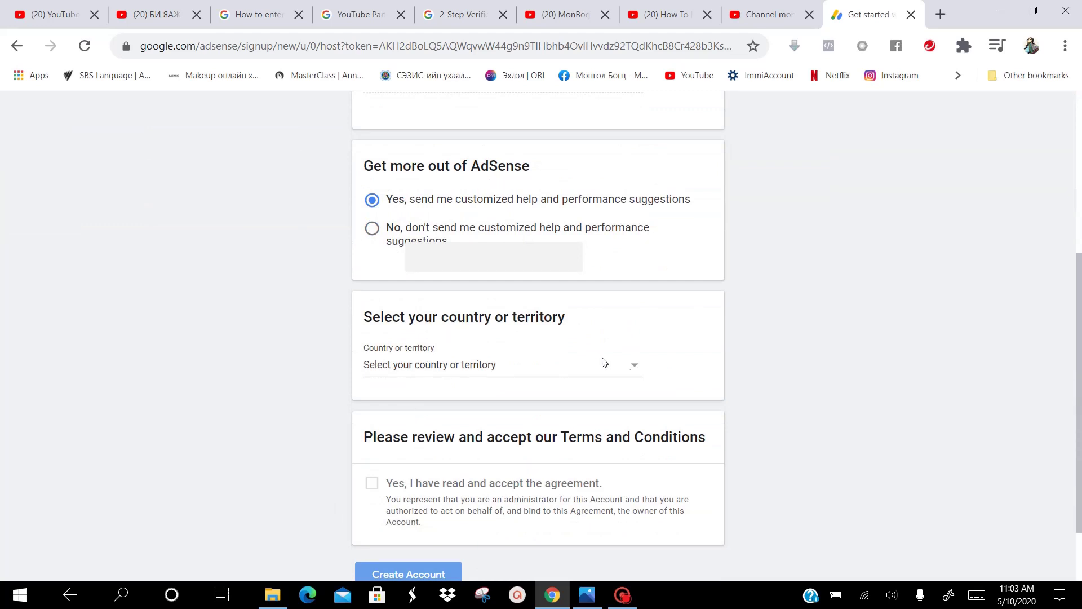
left_click(637, 366)
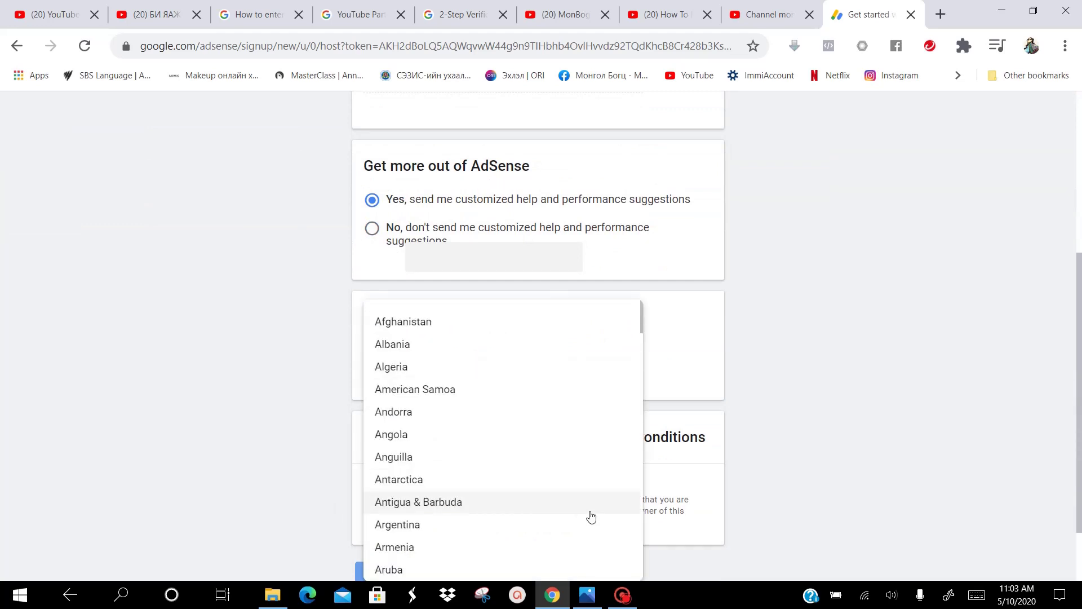
scroll(591, 518, "down", 1)
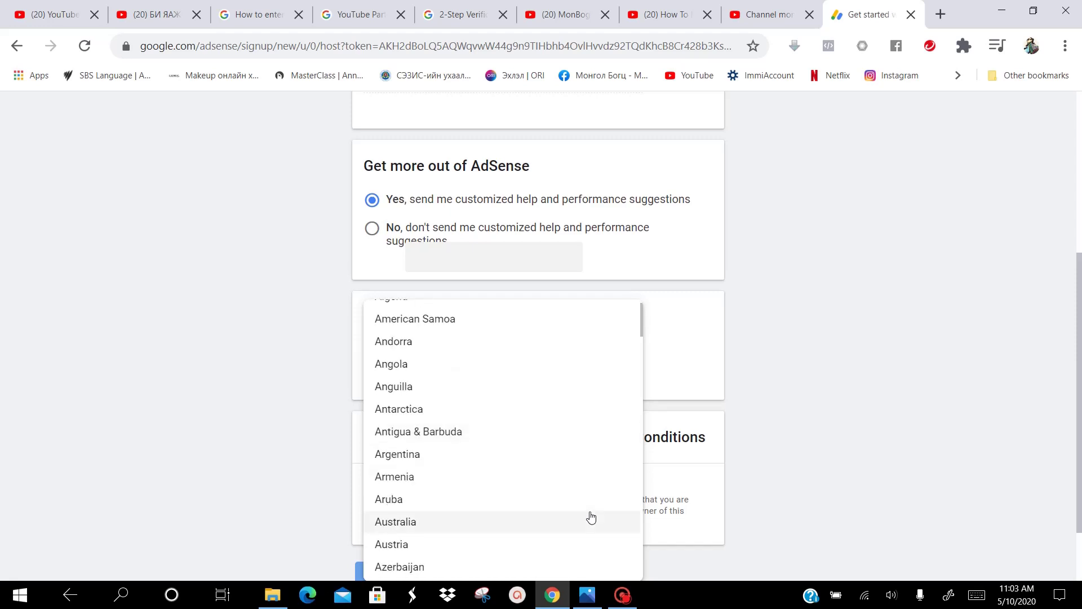
left_click(468, 526)
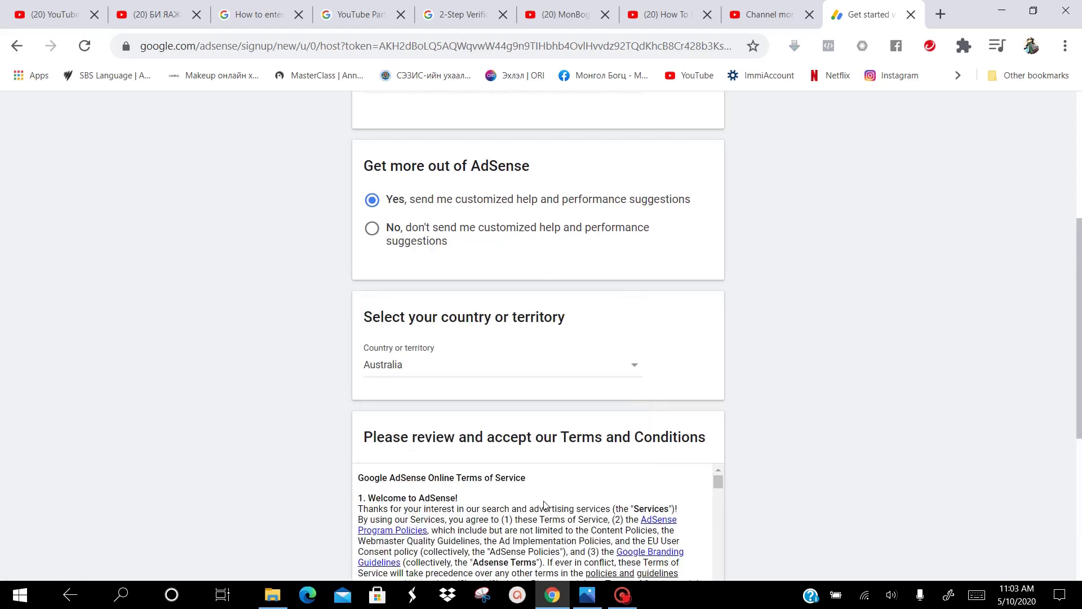
left_click(257, 16)
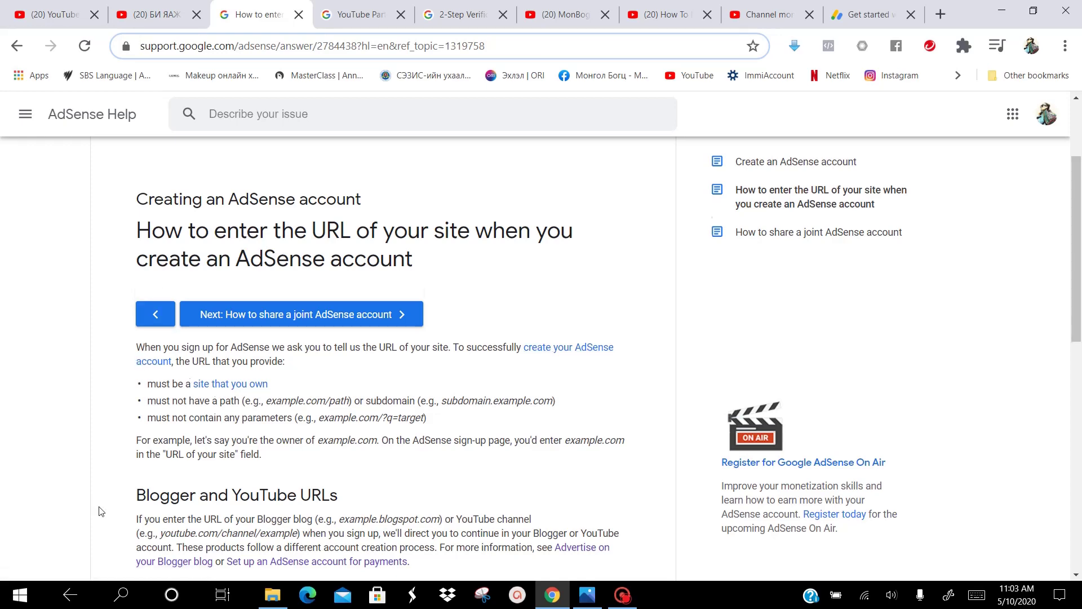
- Read through the AdSense Help article on entering a site URL, then go to the 'YouTube Partner' tab
scroll(101, 511, "down", 1)
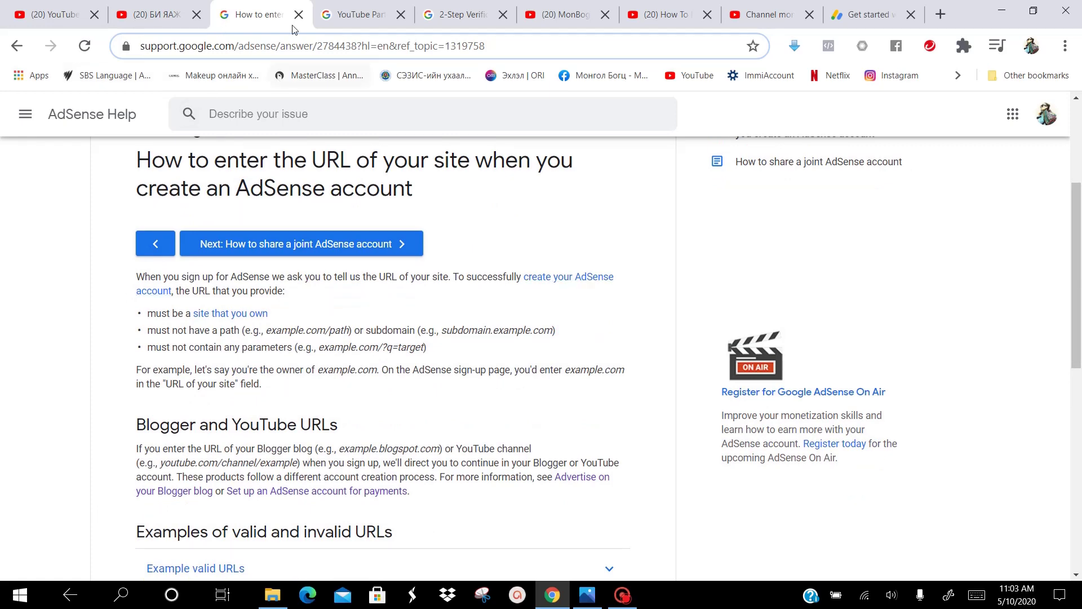
scroll(134, 336, "up", 2)
scroll(136, 336, "down", 1)
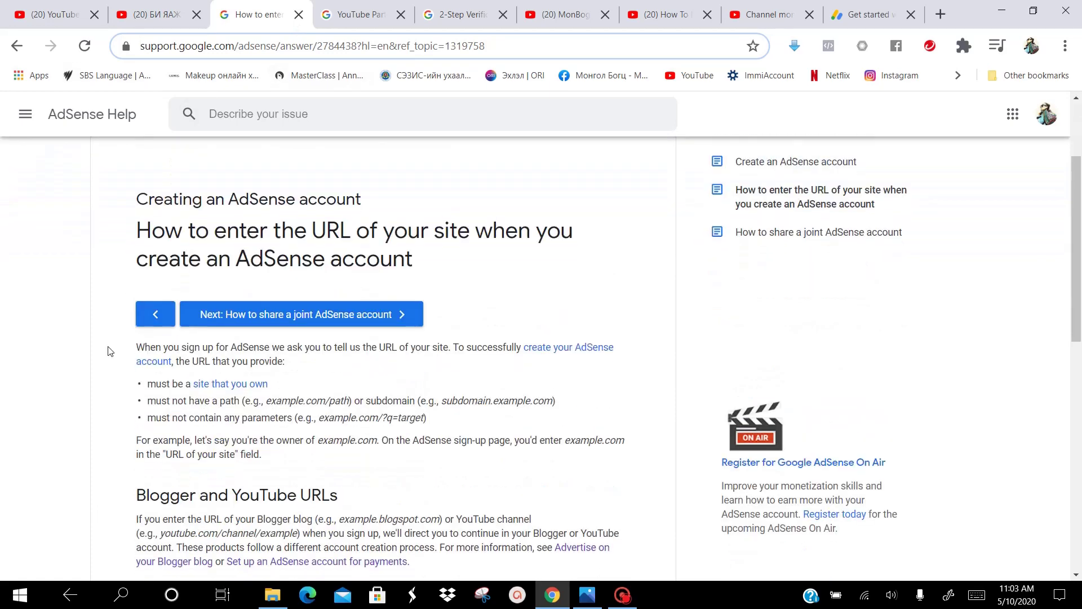
scroll(84, 375, "down", 1)
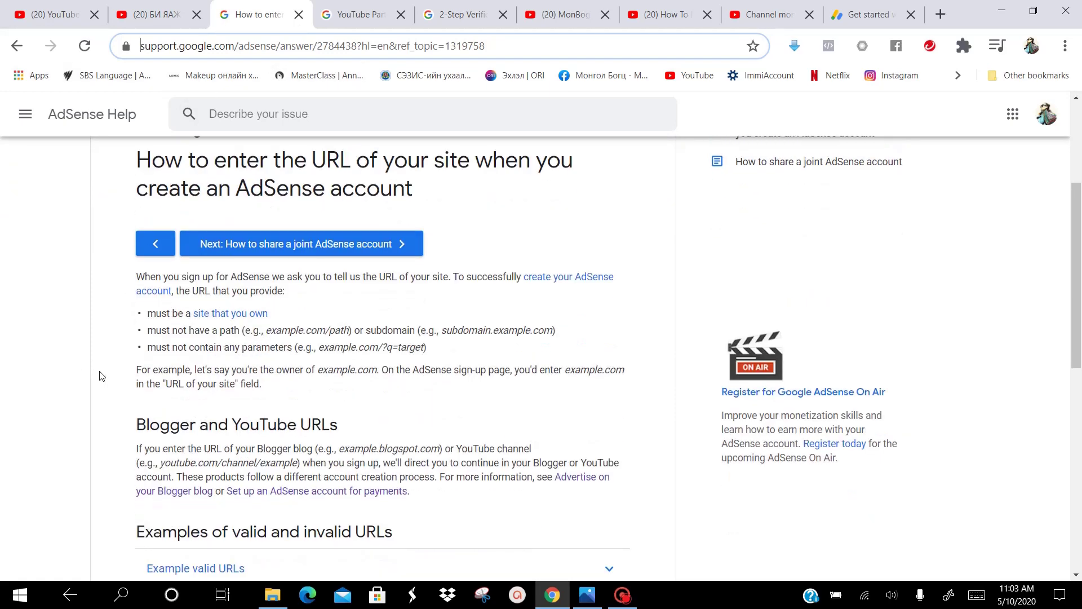
scroll(101, 376, "down", 2)
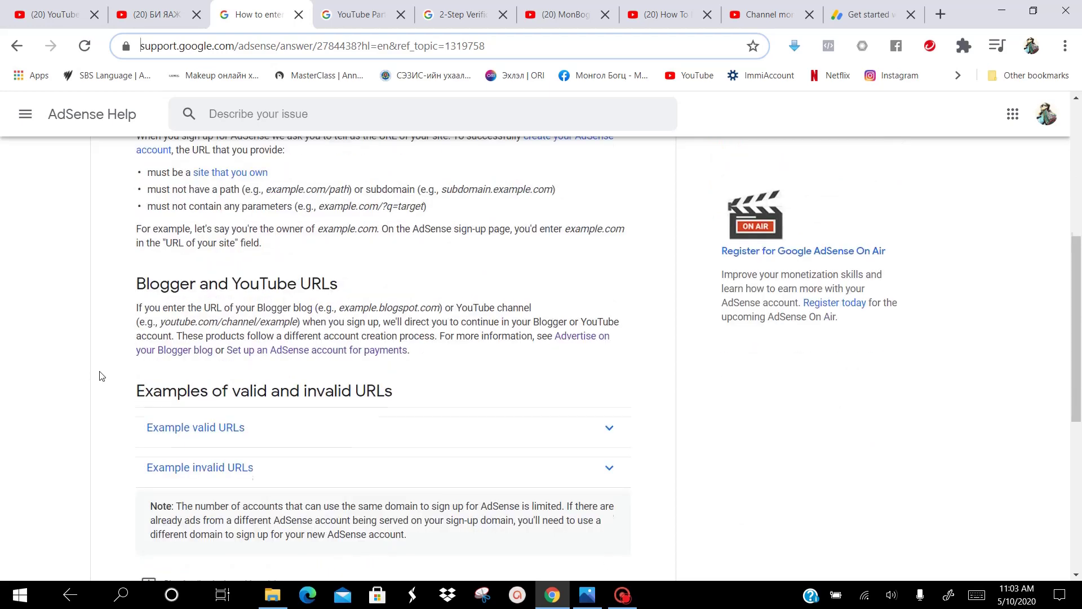
scroll(101, 376, "up", 1)
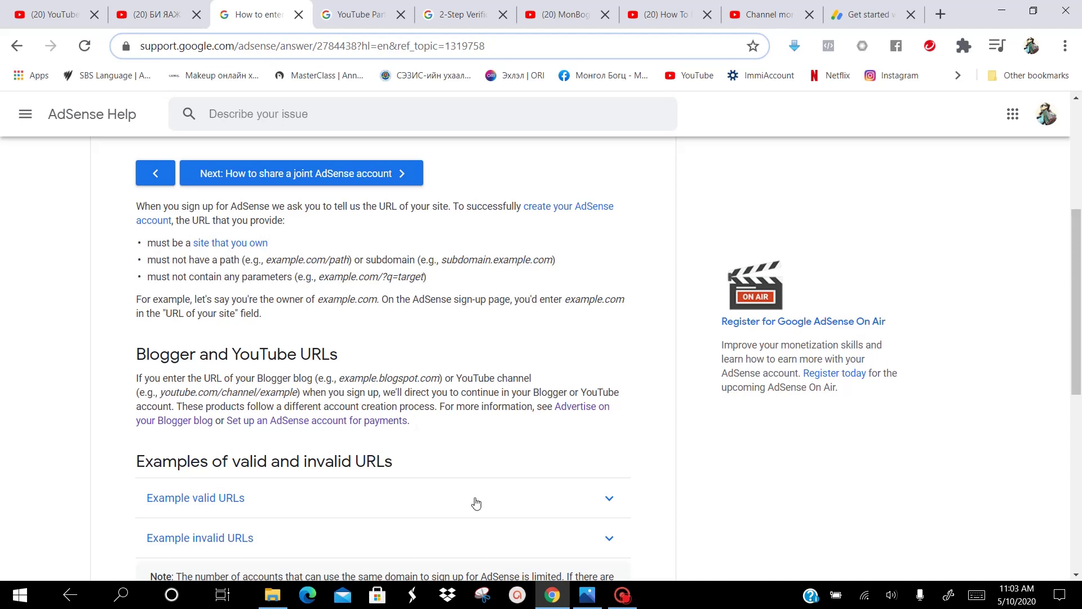
left_click(359, 15)
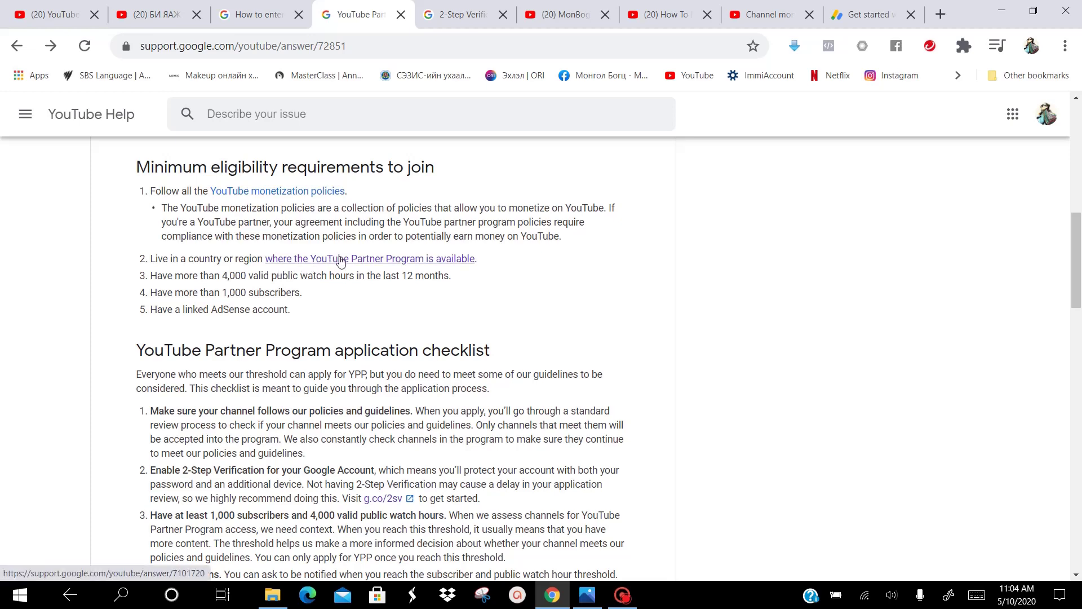
left_click(341, 259)
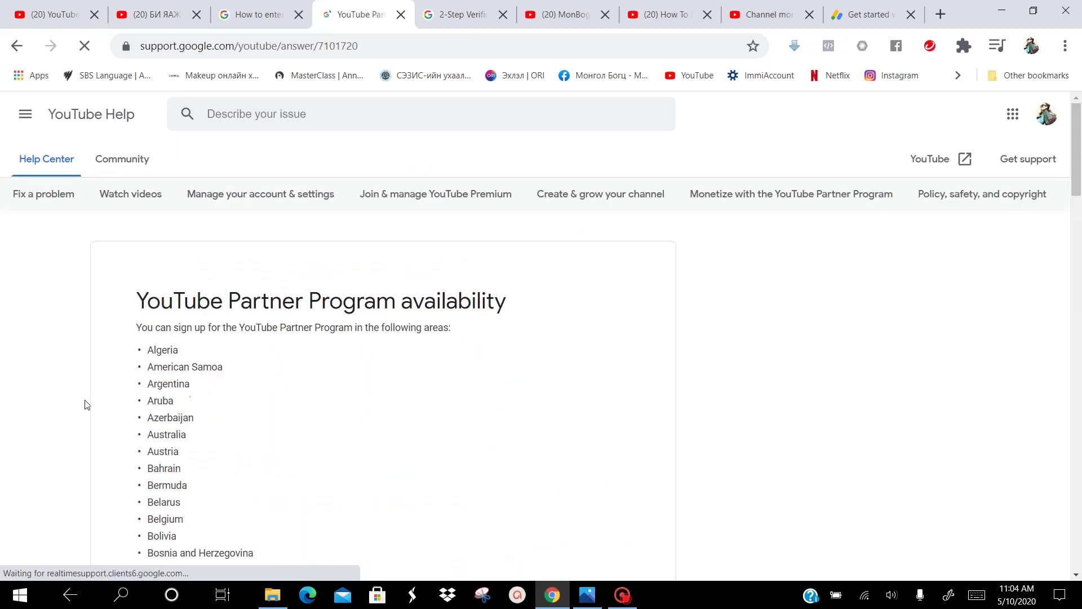
scroll(282, 411, "down", 5)
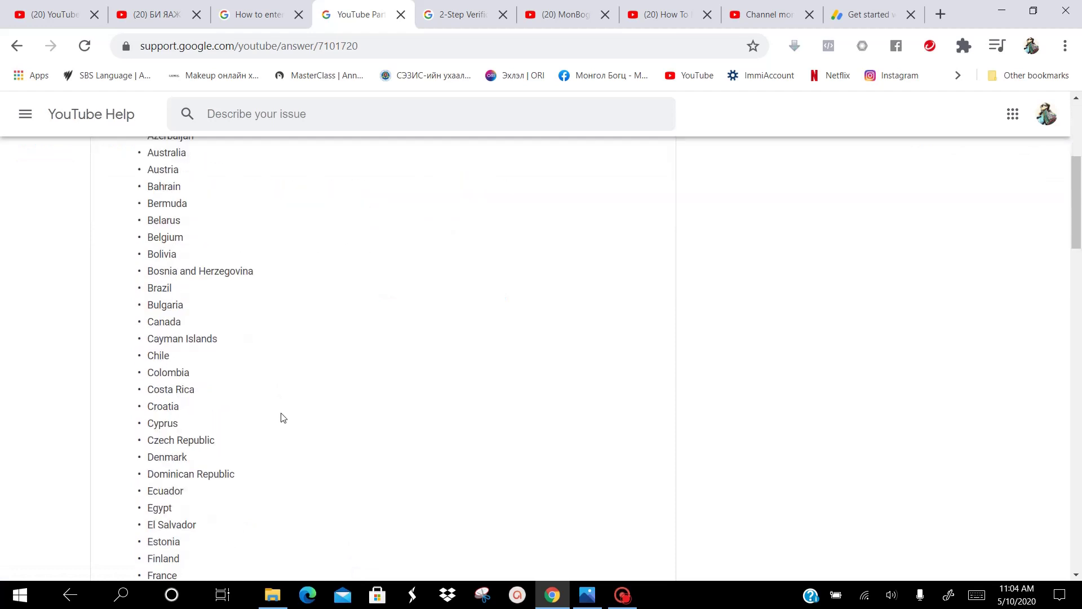
scroll(283, 417, "down", 5)
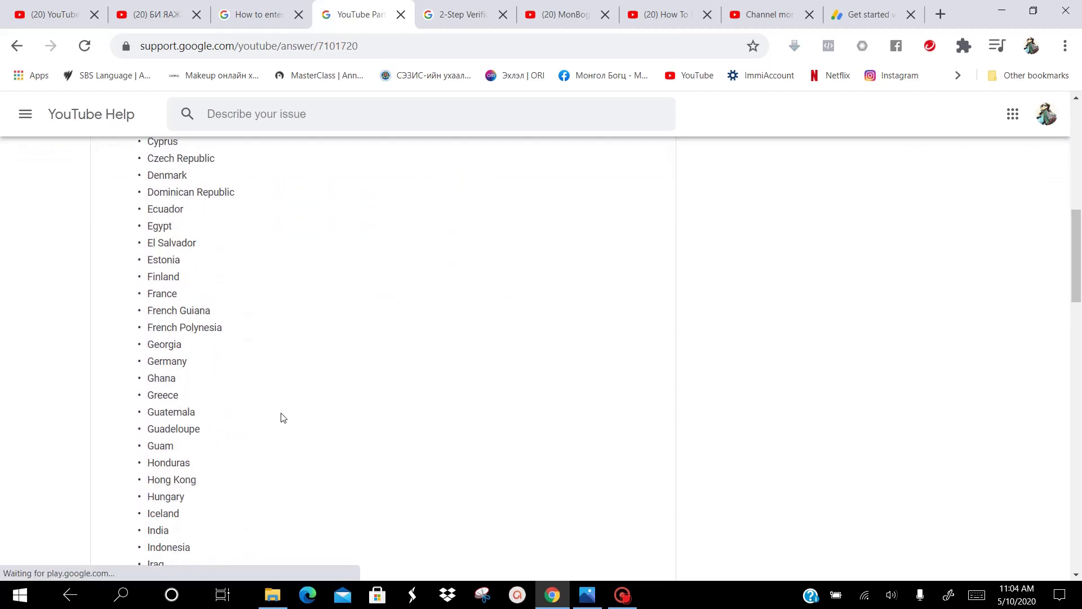
scroll(283, 417, "down", 9)
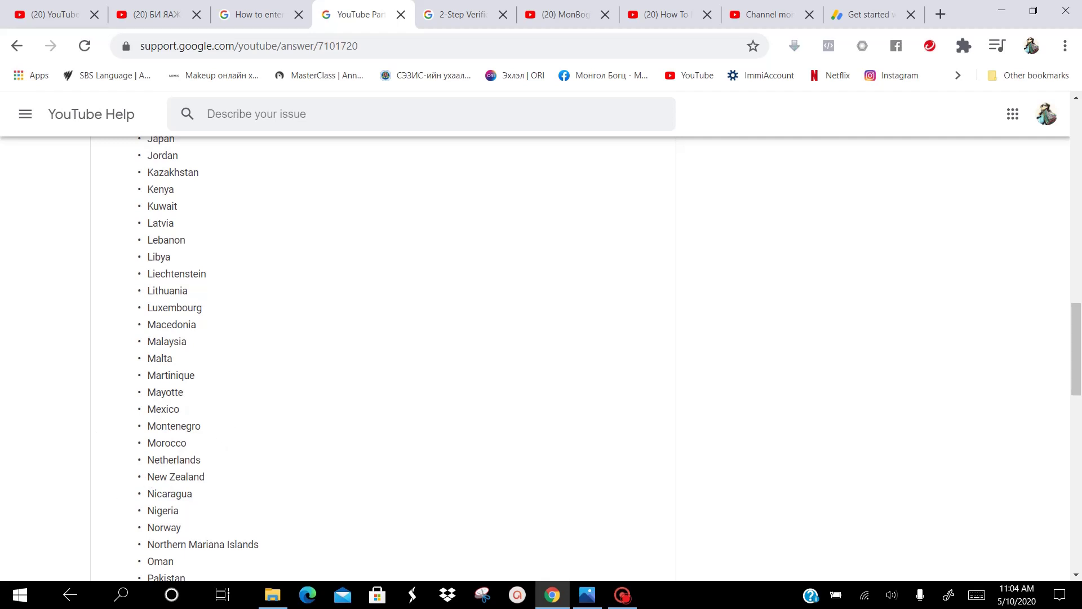
scroll(144, 445, "up", 3)
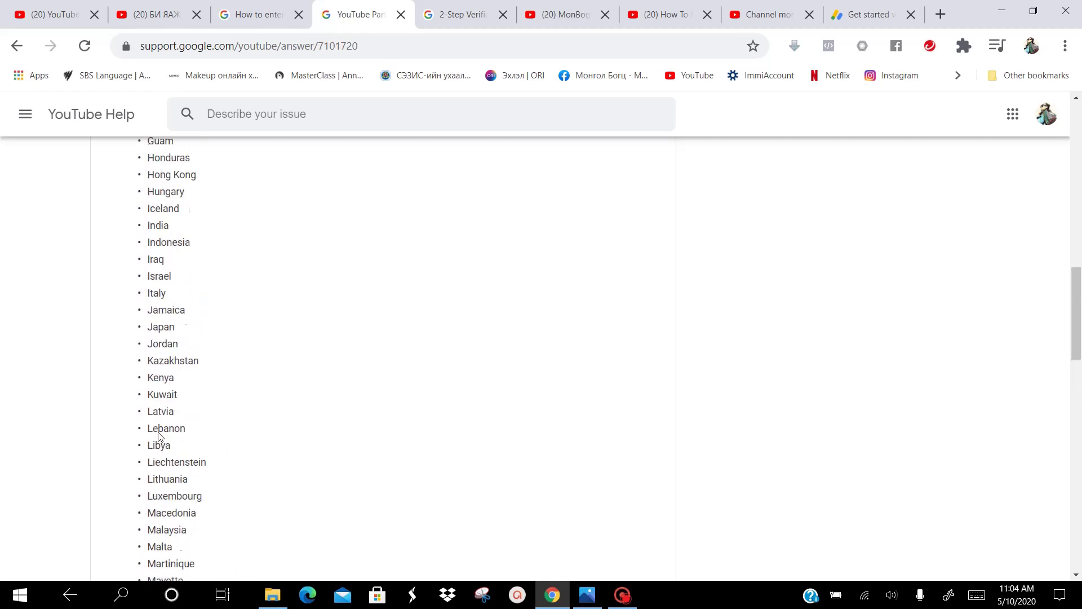
scroll(160, 435, "down", 1)
scroll(160, 436, "up", 11)
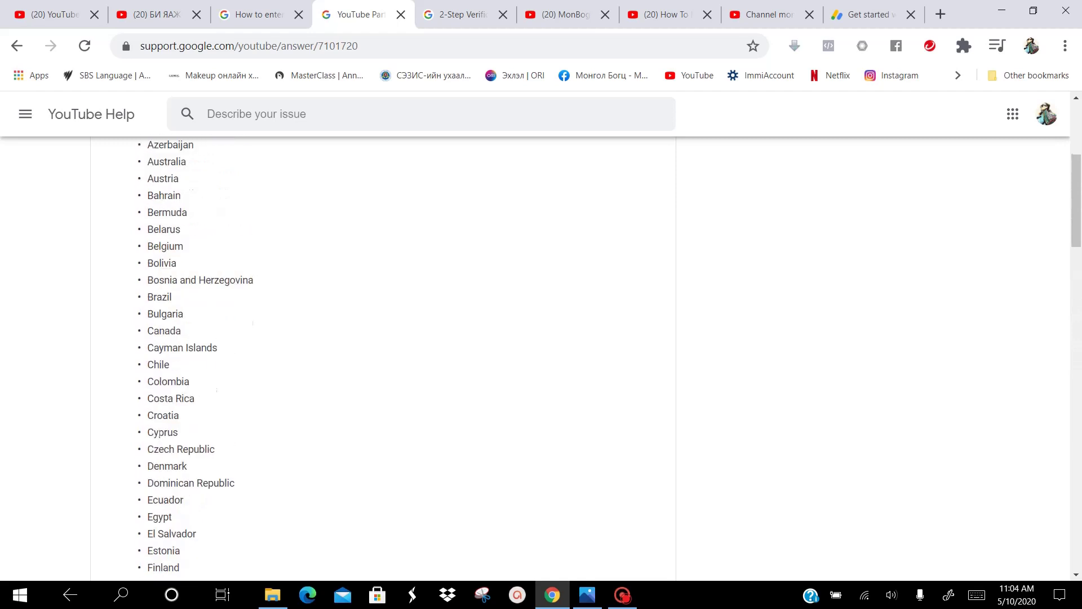
scroll(160, 436, "up", 2)
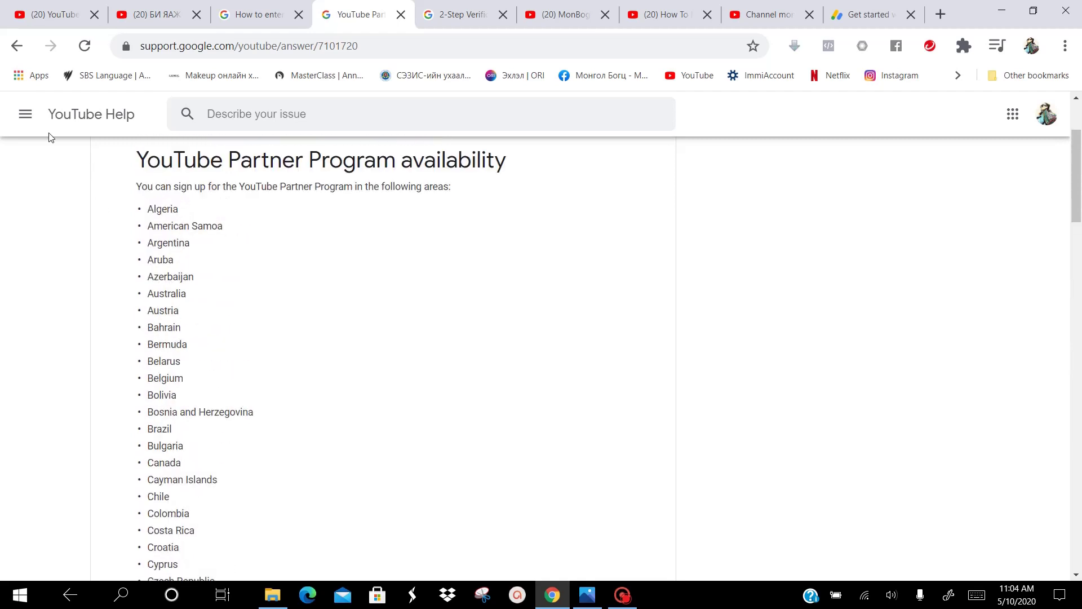
left_click(17, 46)
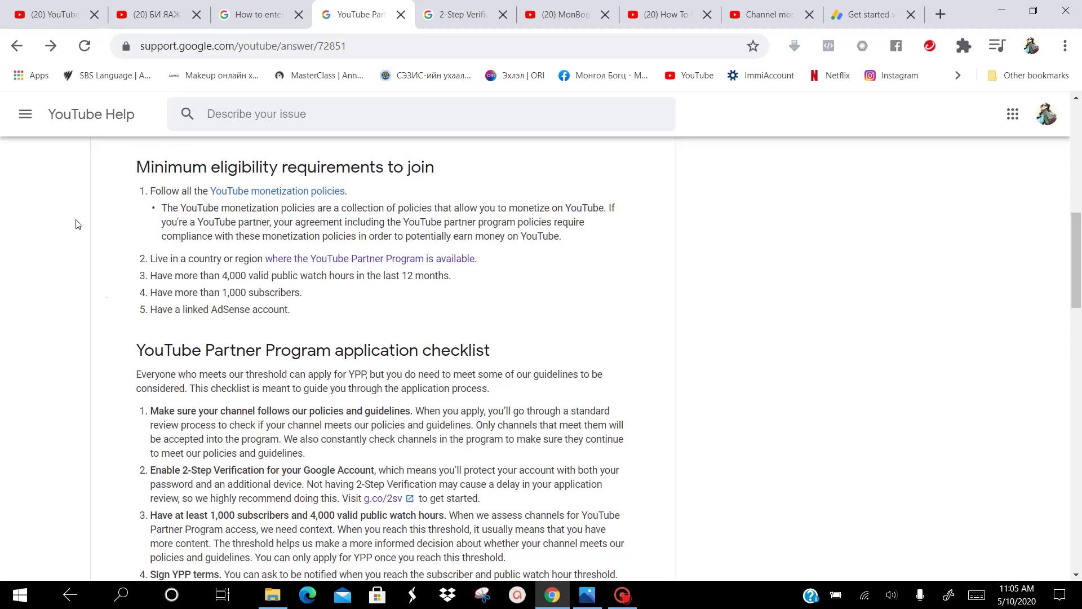
- Cycle through the open tabs back to the AdSense sign-up form
left_click(461, 14)
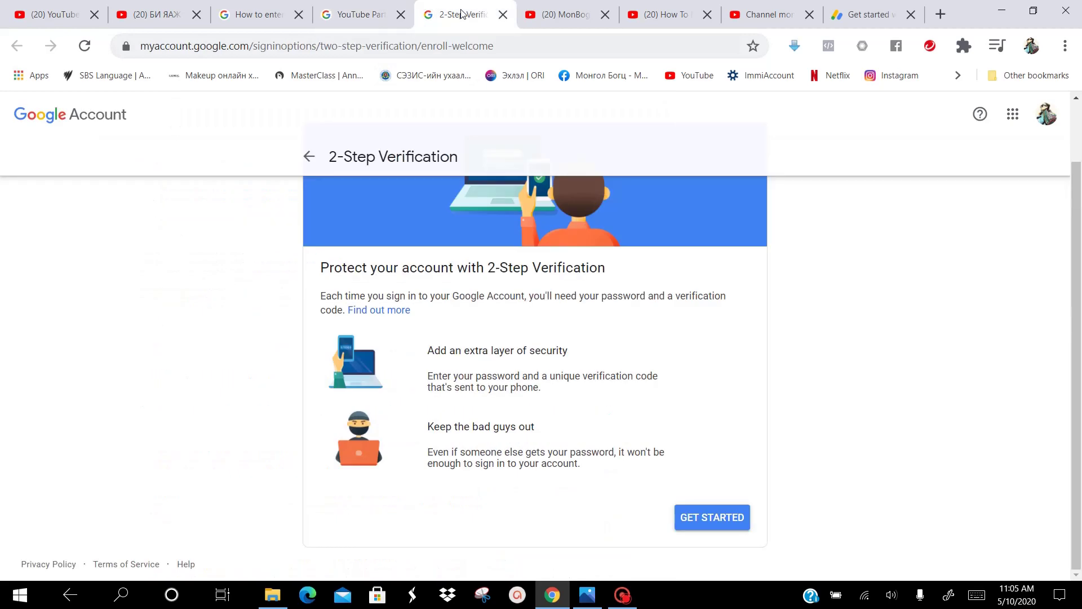
left_click(680, 21)
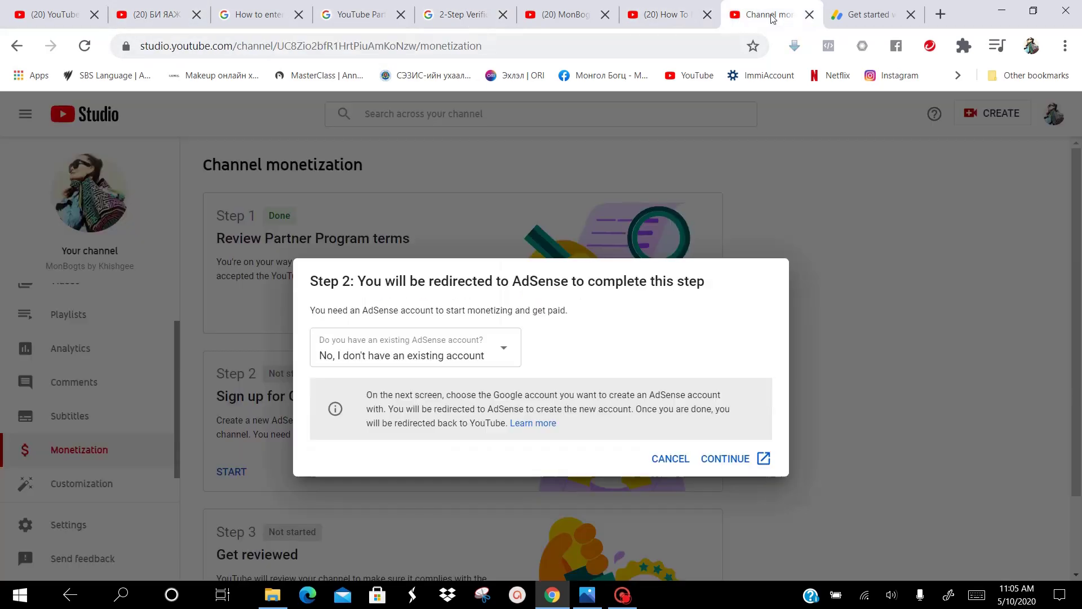
left_click(771, 17)
left_click(863, 17)
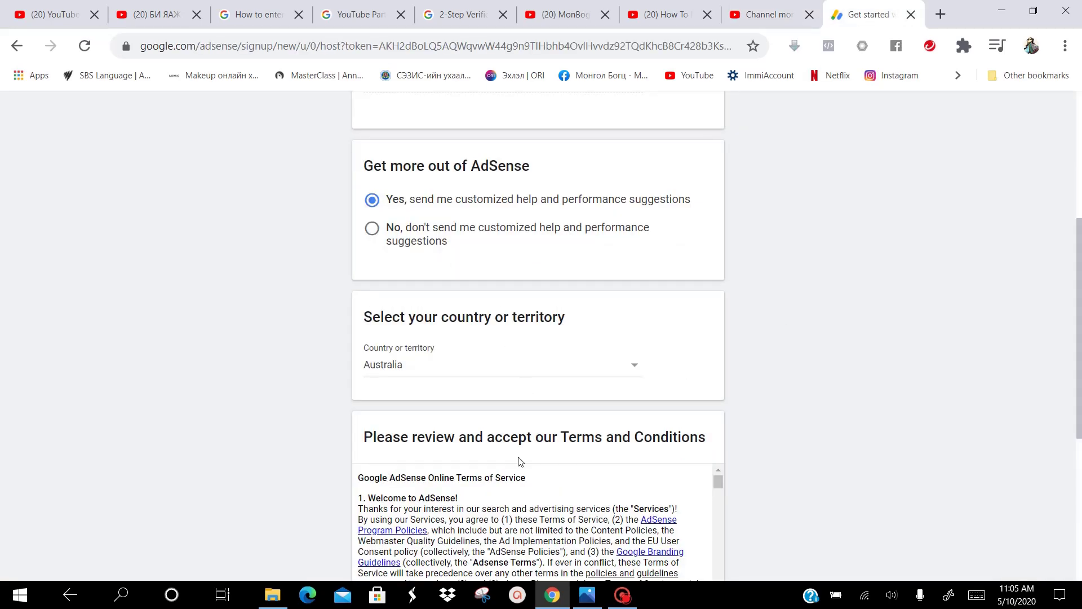
- Scroll through the terms, tick 'Yes, I have read and accept the agreement' and create the account
scroll(520, 460, "down", 1)
scroll(520, 460, "down", 2)
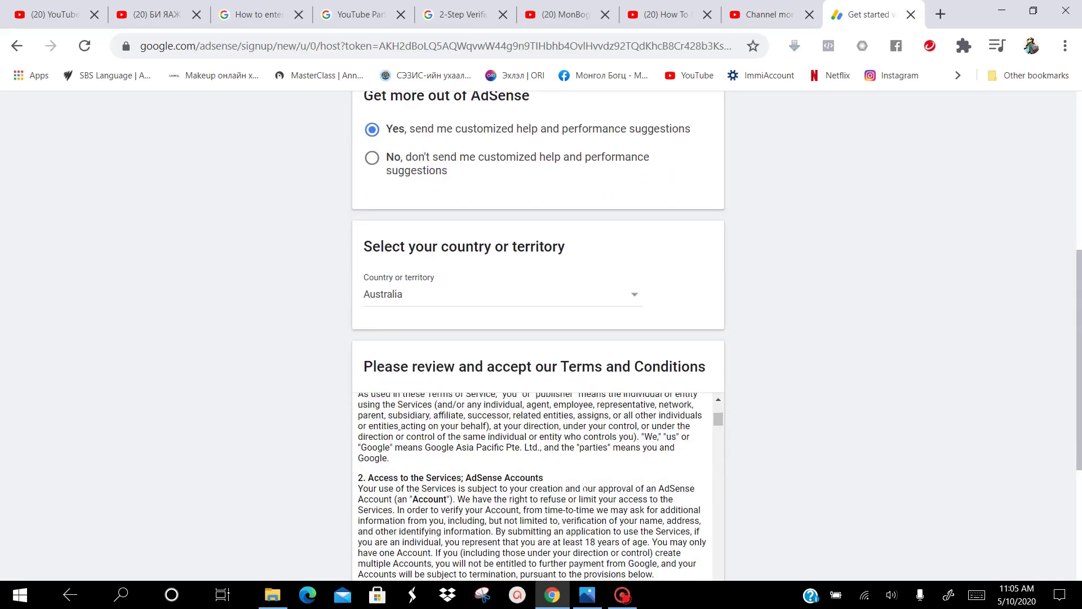
scroll(530, 485, "down", 4)
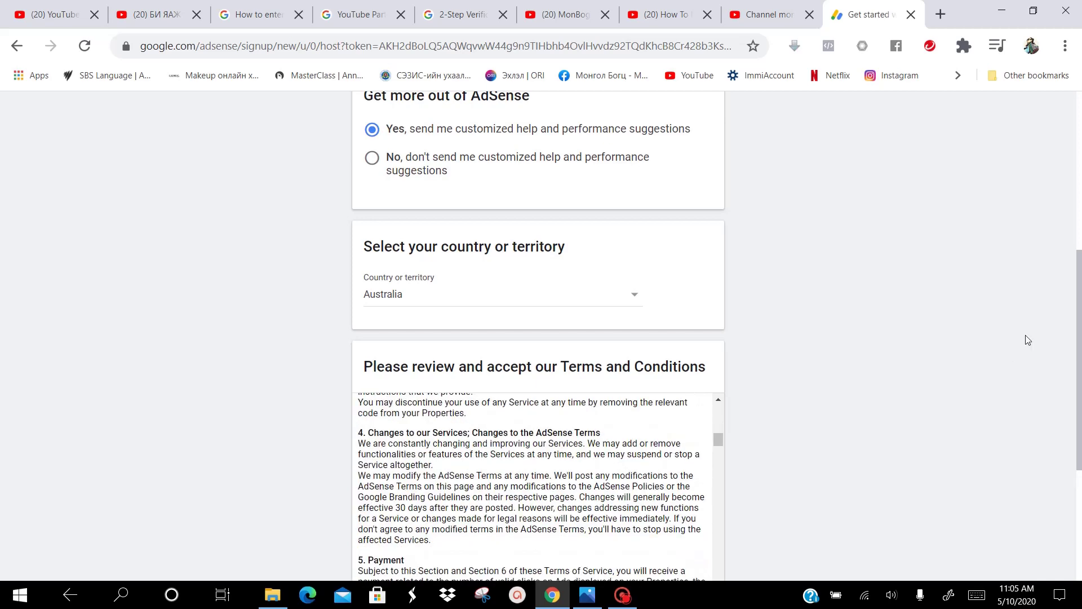
scroll(1079, 329, "down", 4)
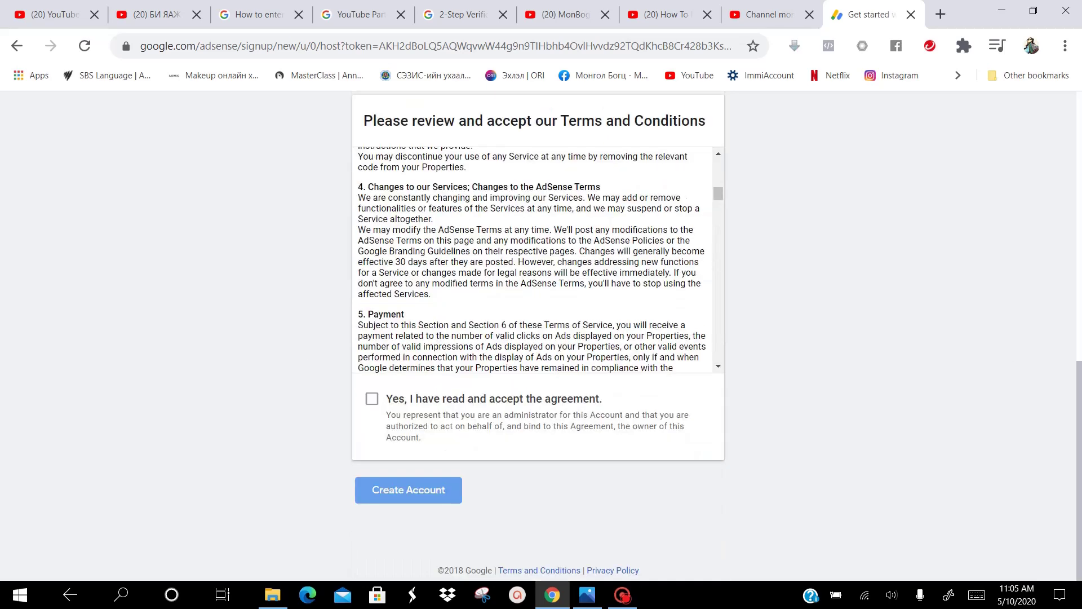
left_click_drag(715, 194, 718, 363)
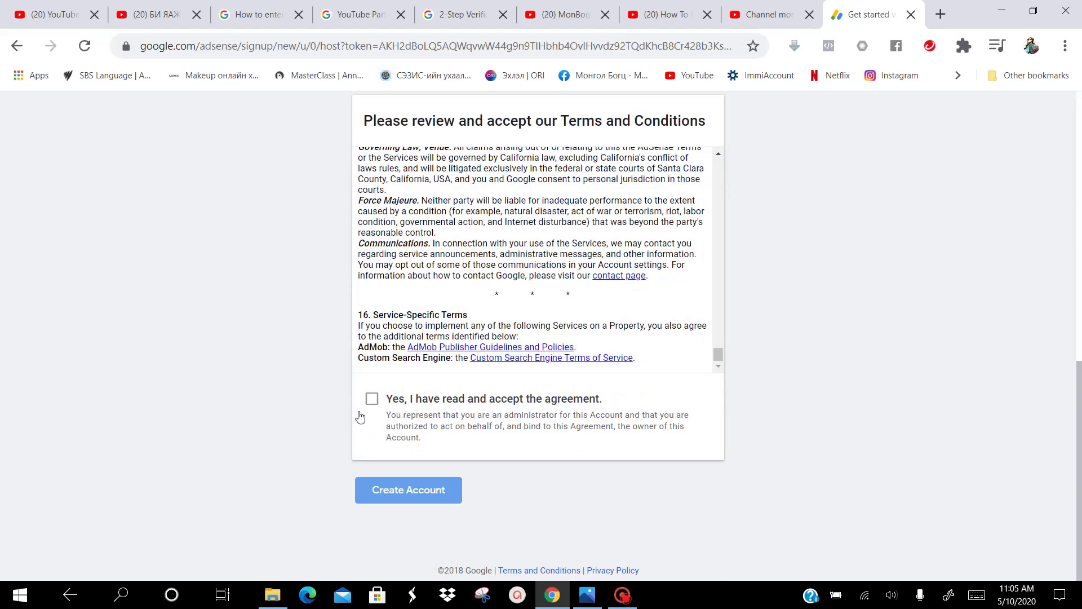
left_click(372, 399)
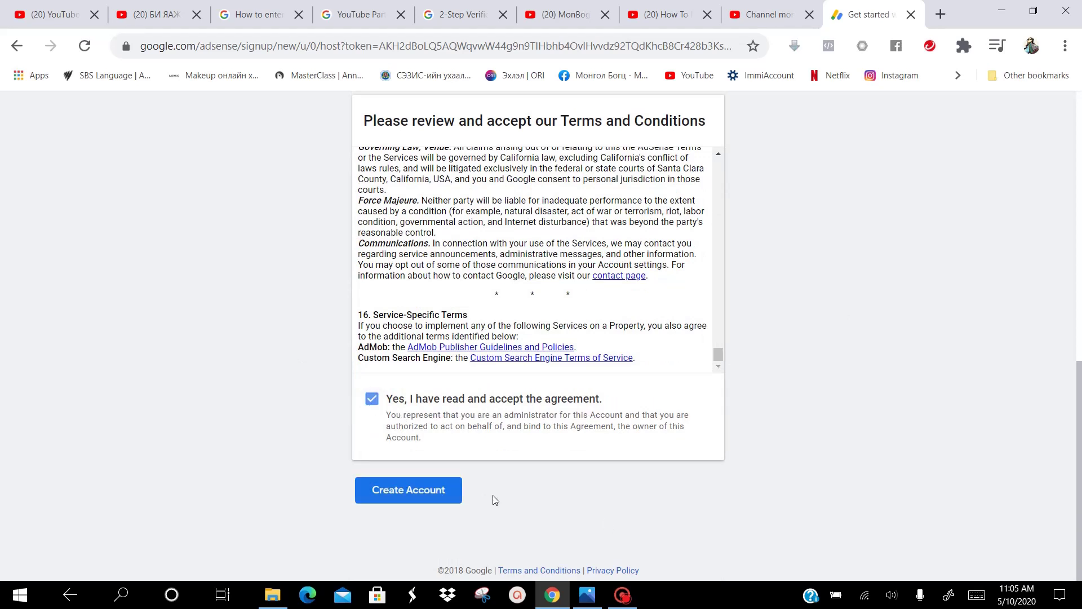
left_click(432, 490)
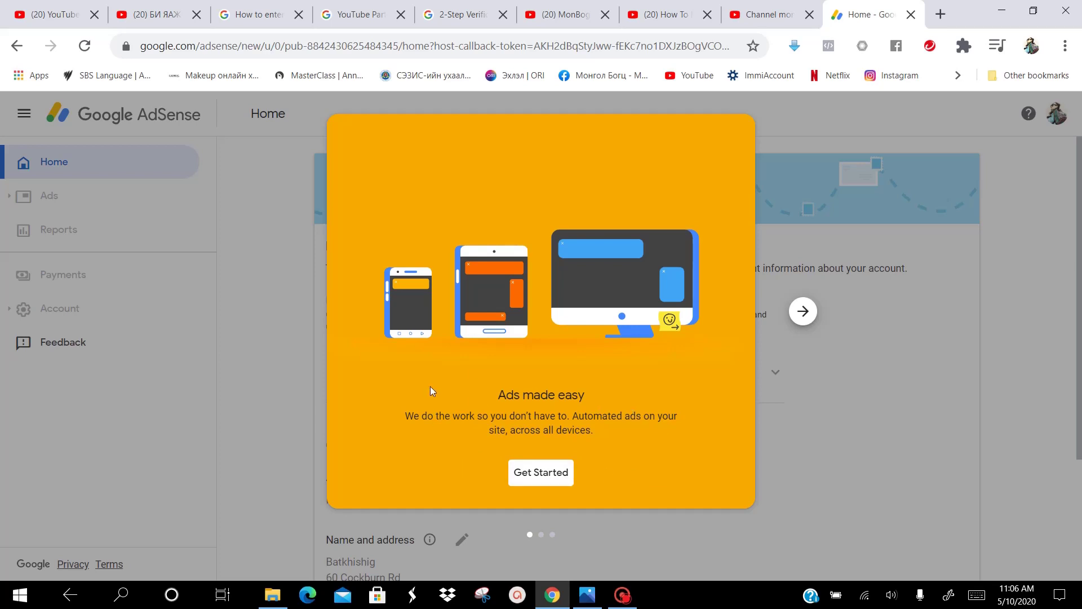
- Get past the 'Ads made easy' welcome and choose 'Create payments profile' for the payment address
left_click(540, 477)
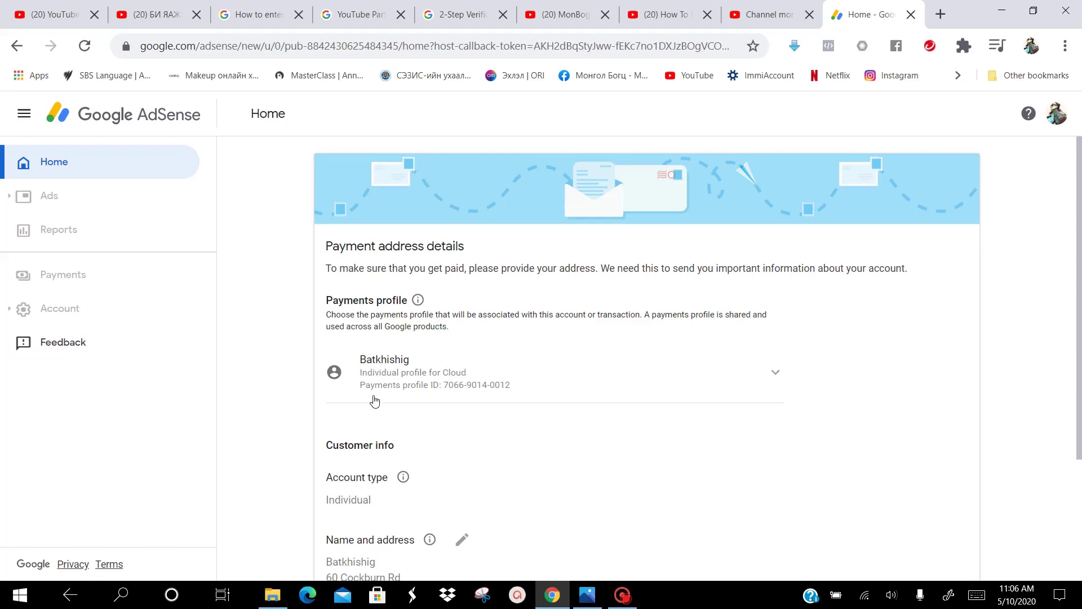
left_click(777, 375)
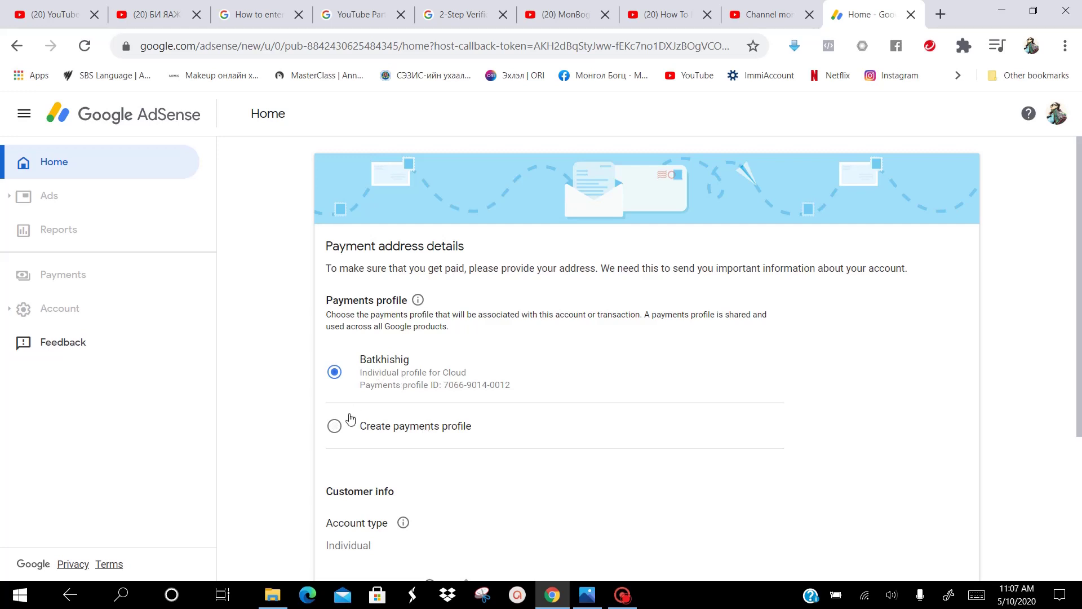
left_click(334, 426)
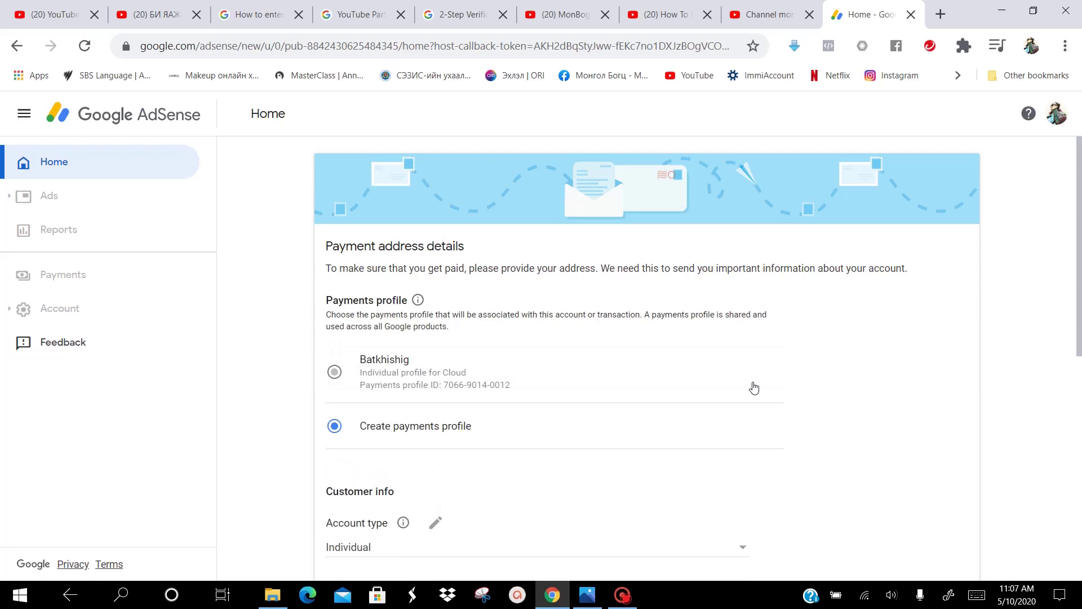
- Choose Individual as the account type under Customer info and start filling in the address fields
scroll(704, 496, "down", 3)
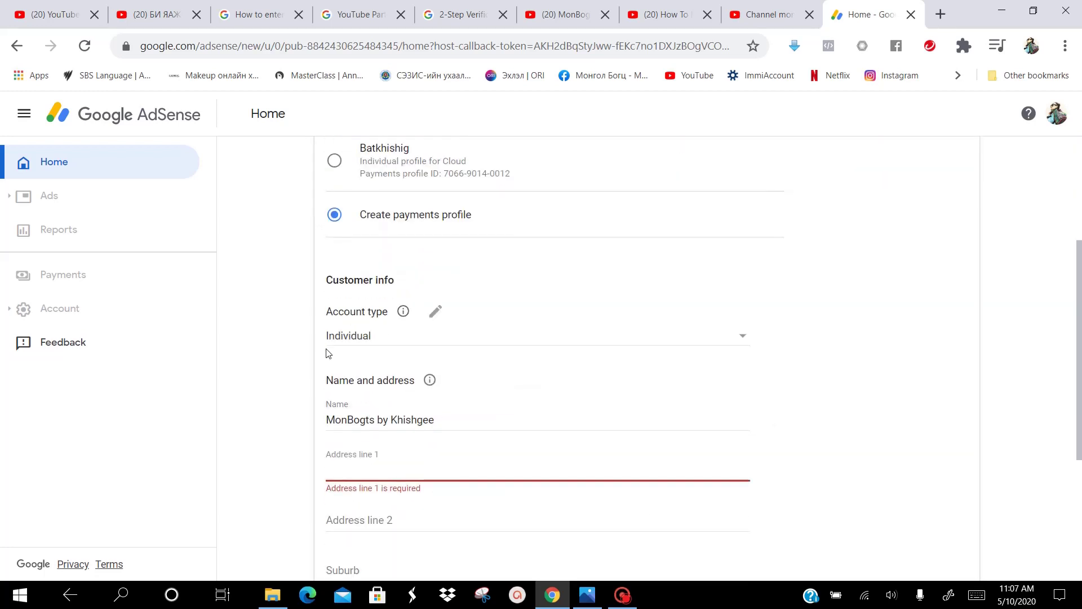
left_click(745, 337)
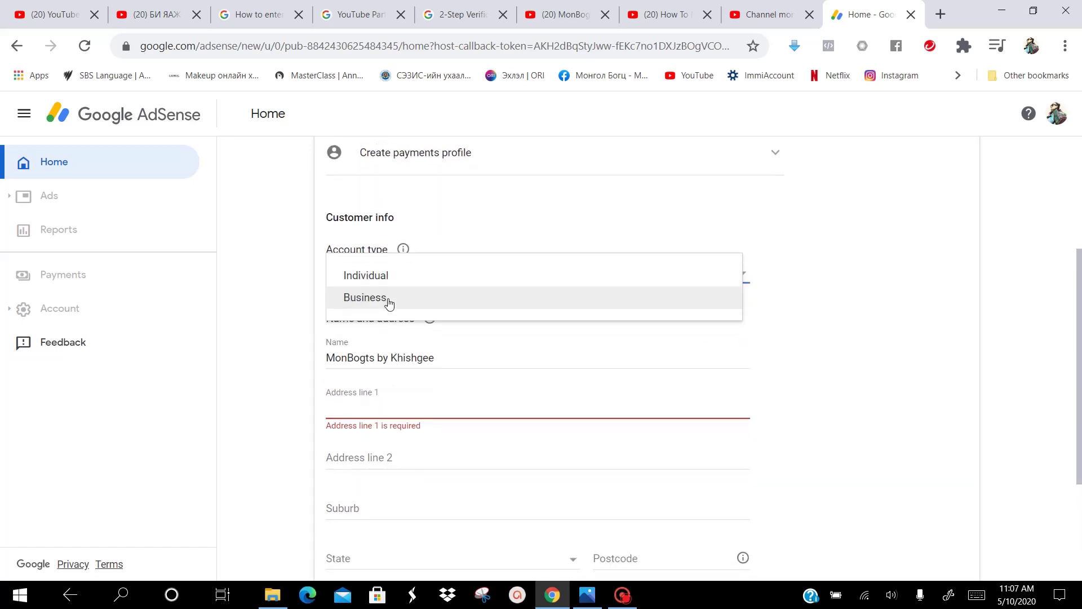
left_click(382, 282)
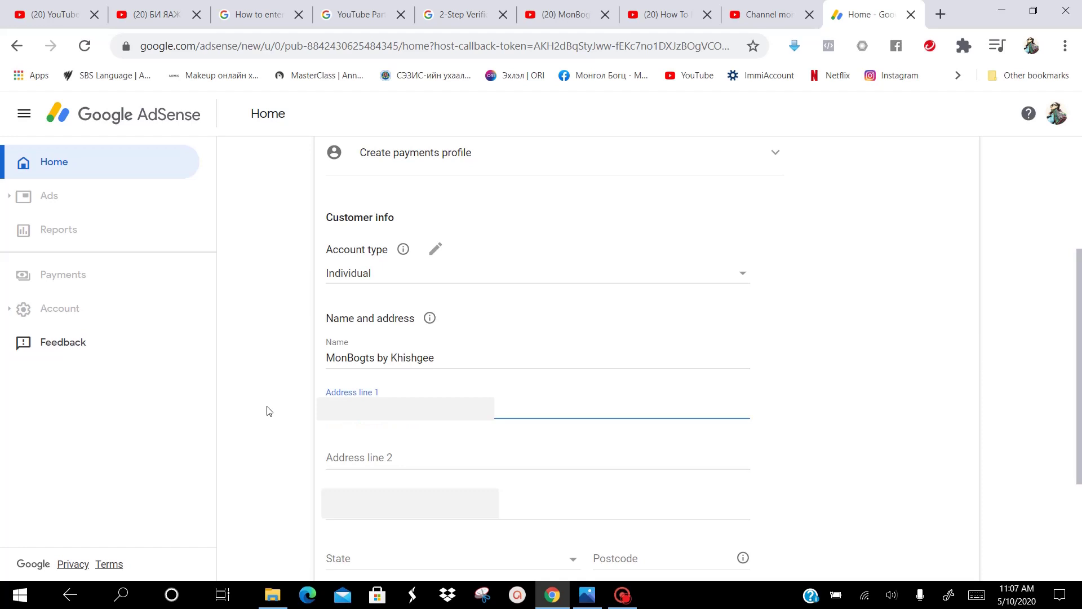
left_click(622, 599)
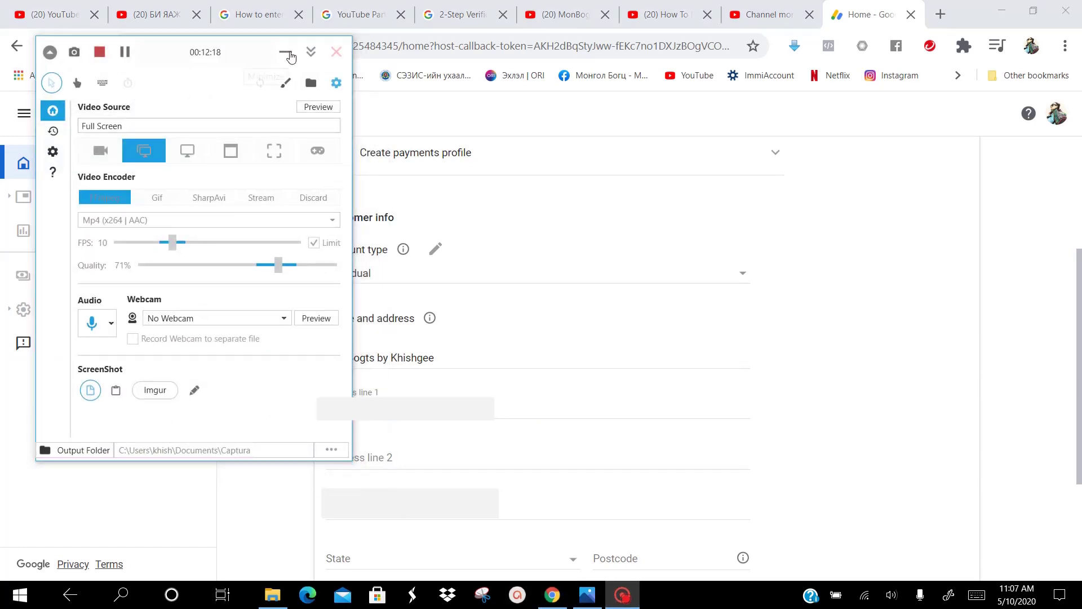
left_click(286, 51)
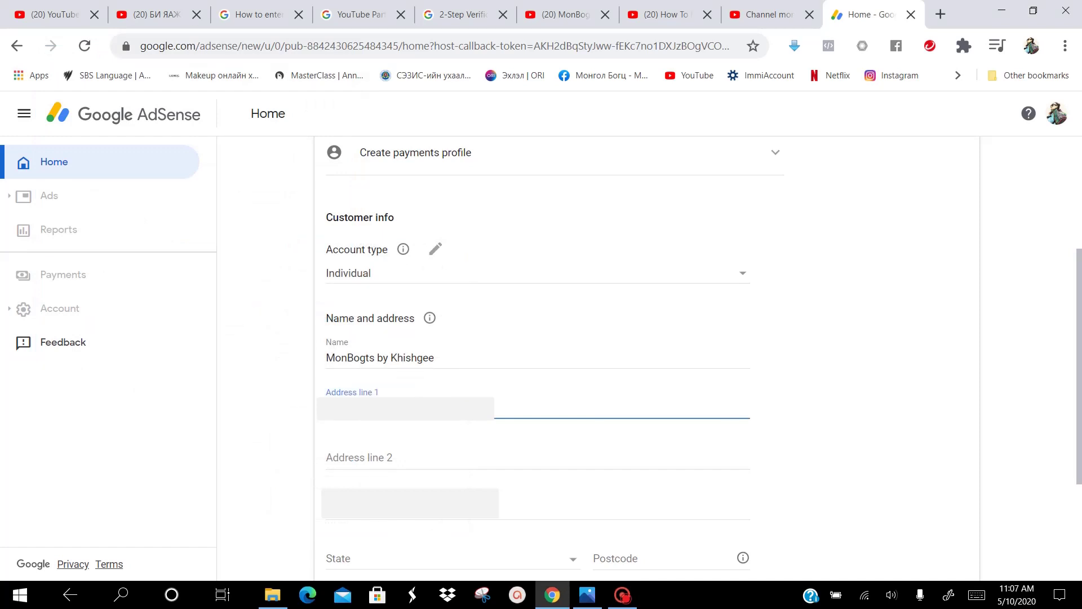
- Fill in the suburb, select South Australia as the state, enter the postcode, and submit the address
left_click(381, 507)
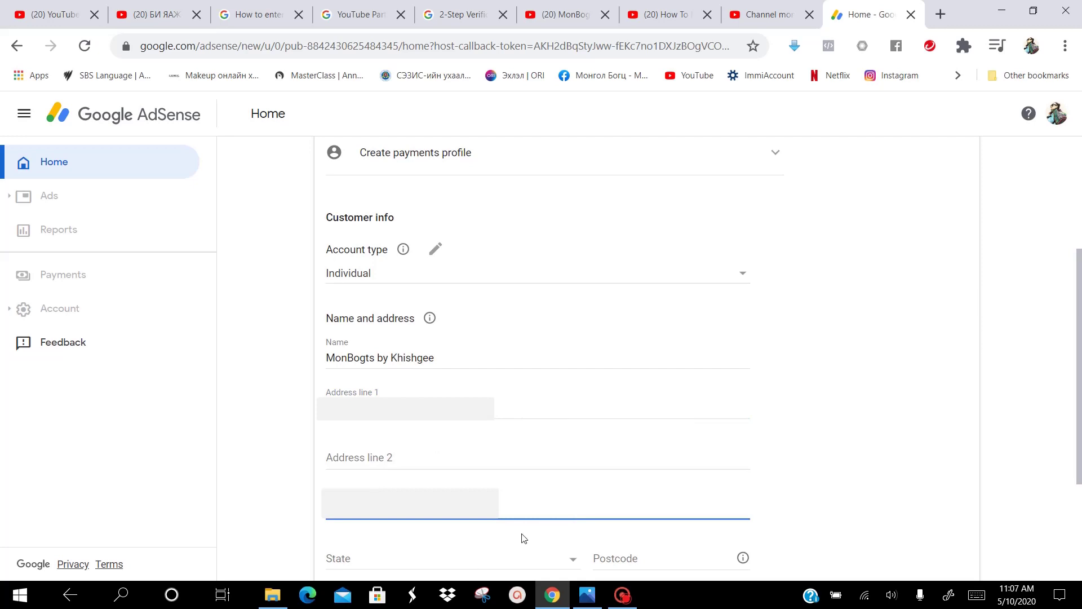
scroll(527, 537, "down", 2)
left_click(572, 423)
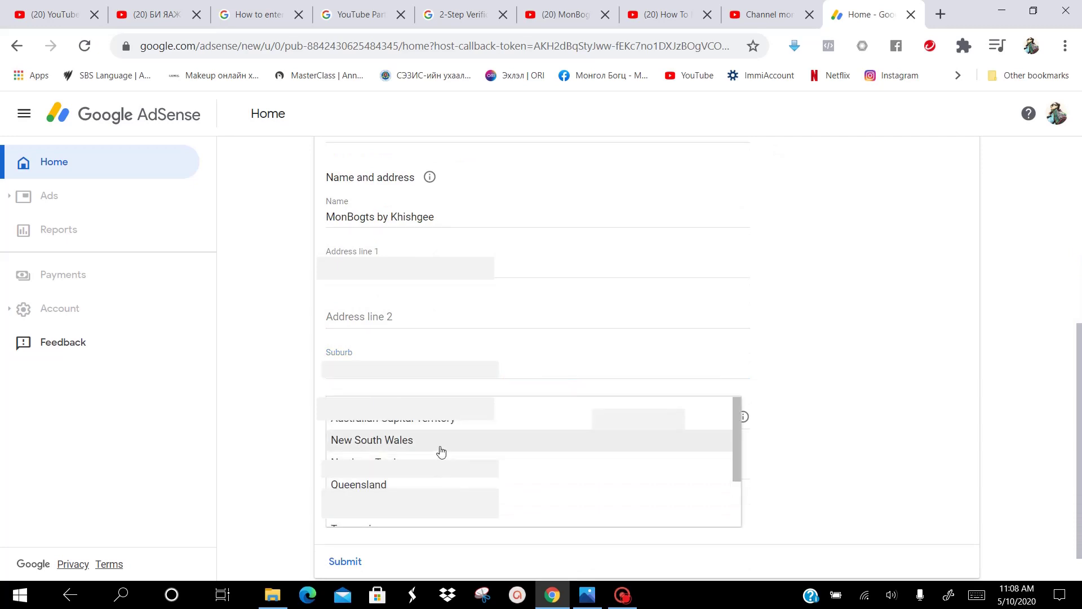
left_click(437, 507)
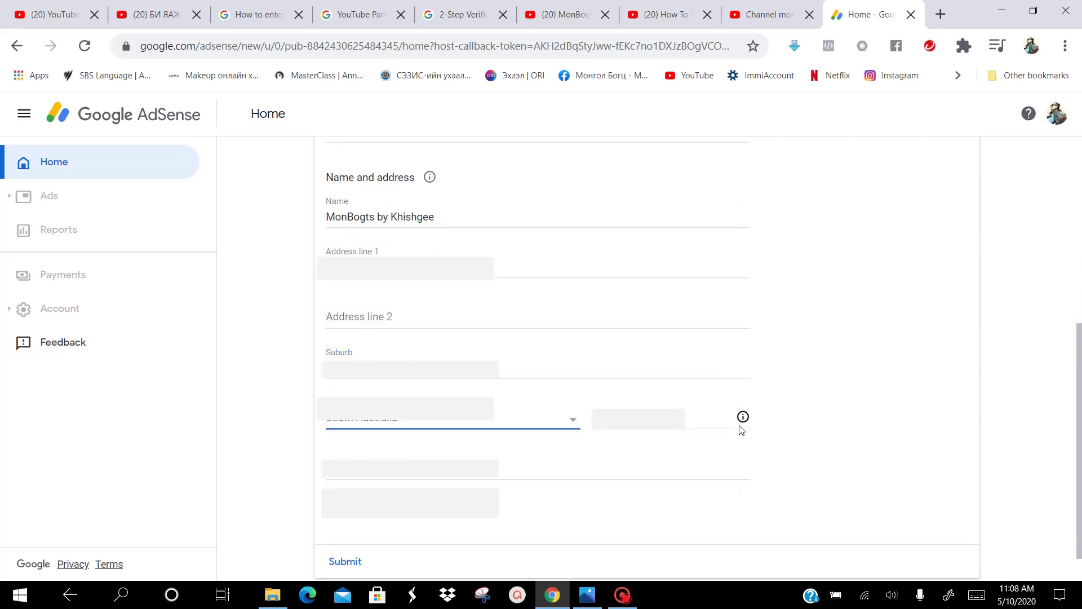
left_click(711, 417)
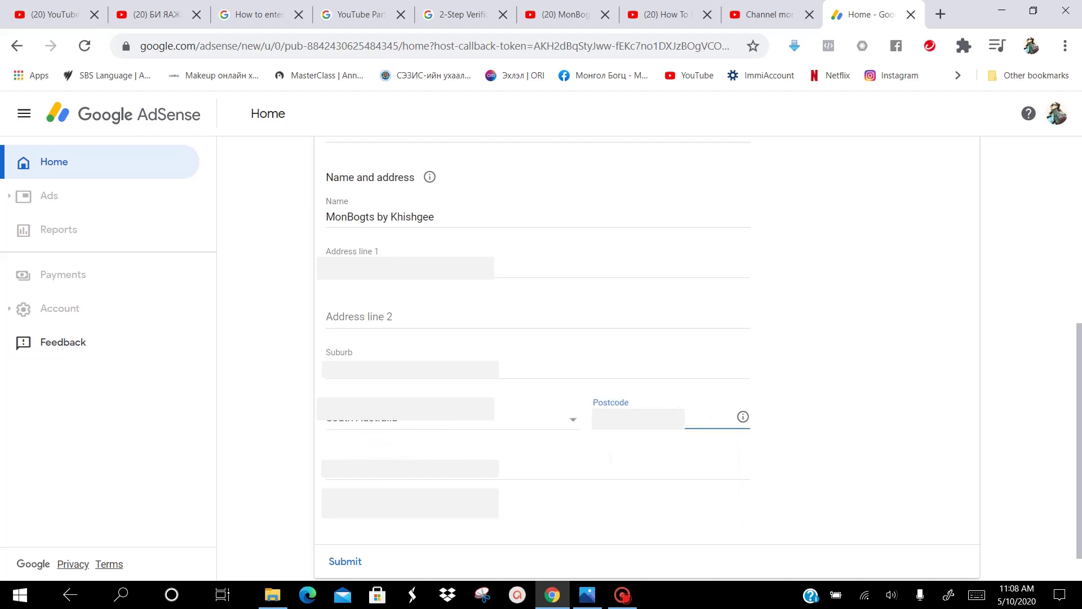
type("50")
key("Tab")
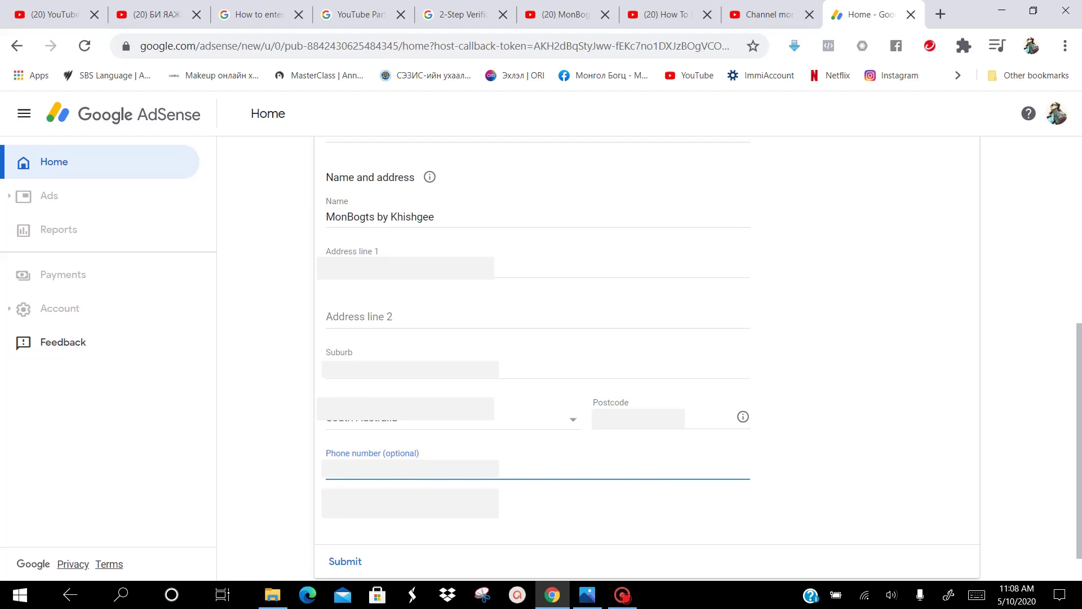
scroll(360, 518, "down", 1)
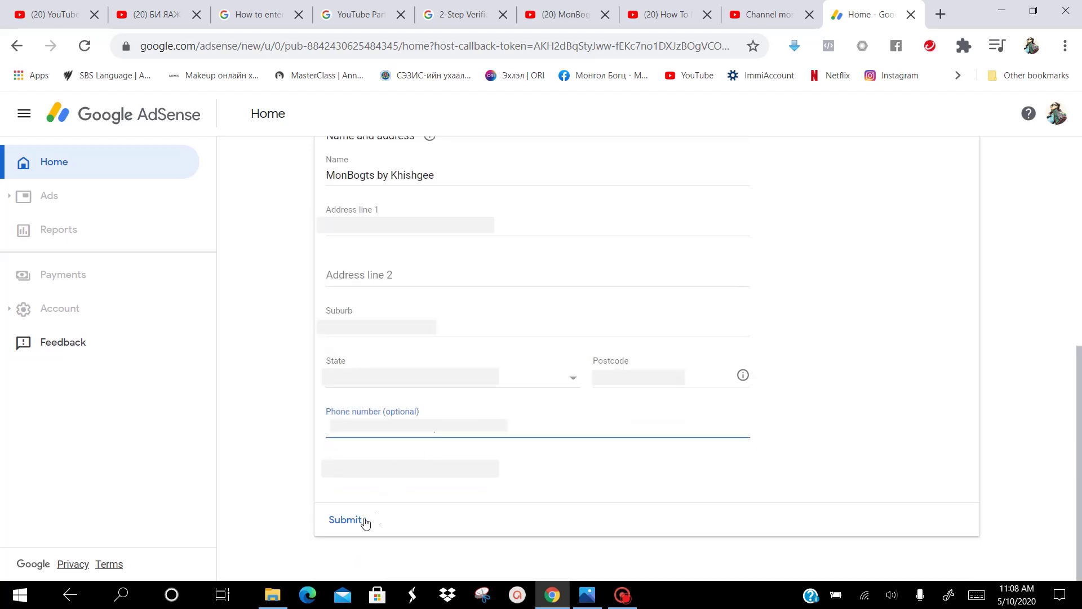
left_click(357, 519)
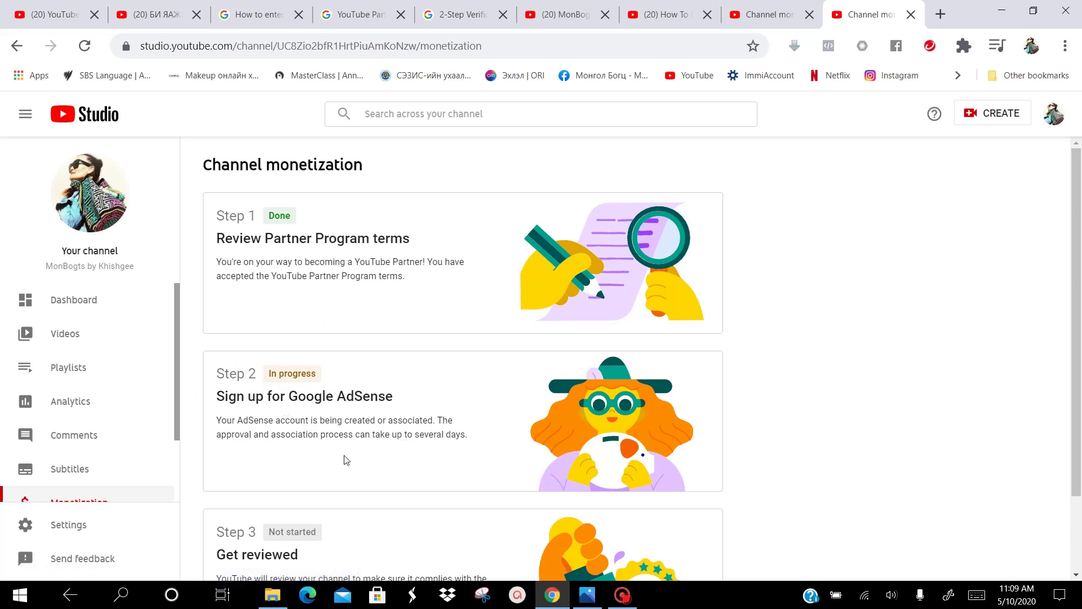
scroll(347, 460, "down", 2)
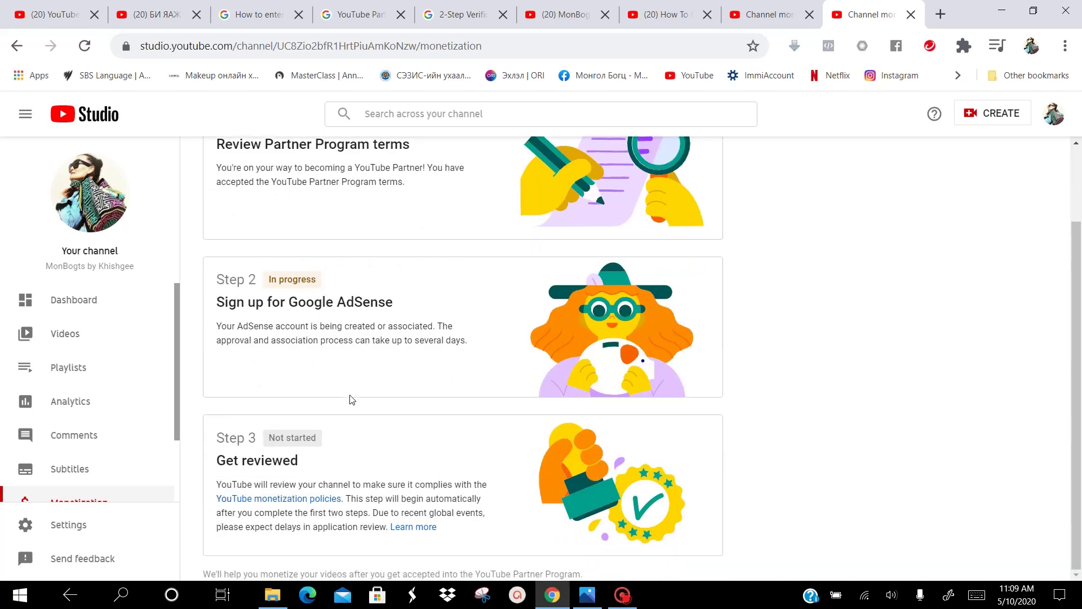
scroll(399, 452, "up", 1)
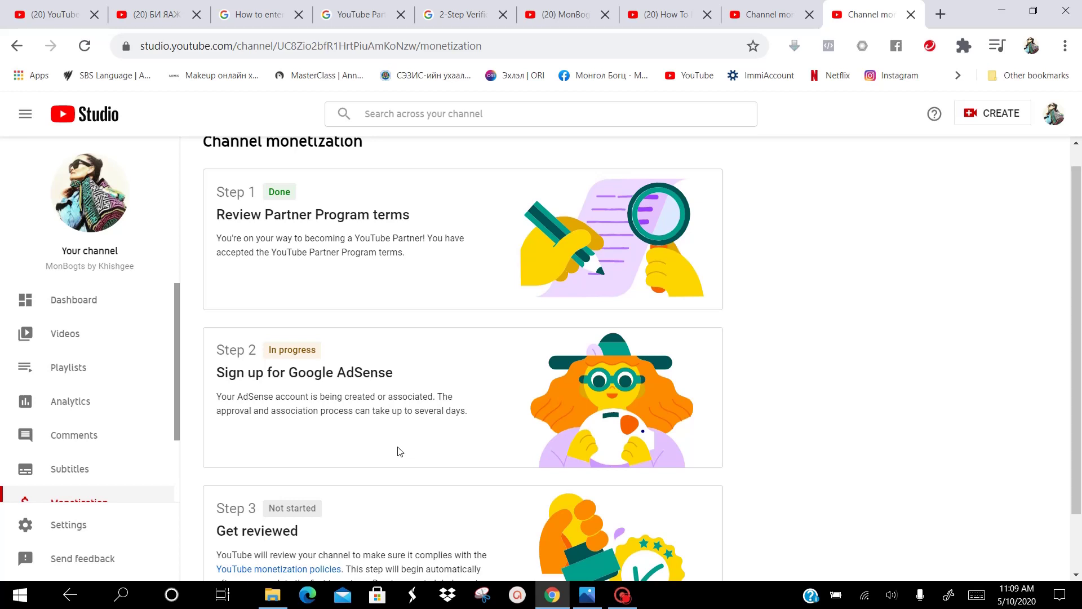
scroll(400, 452, "down", 1)
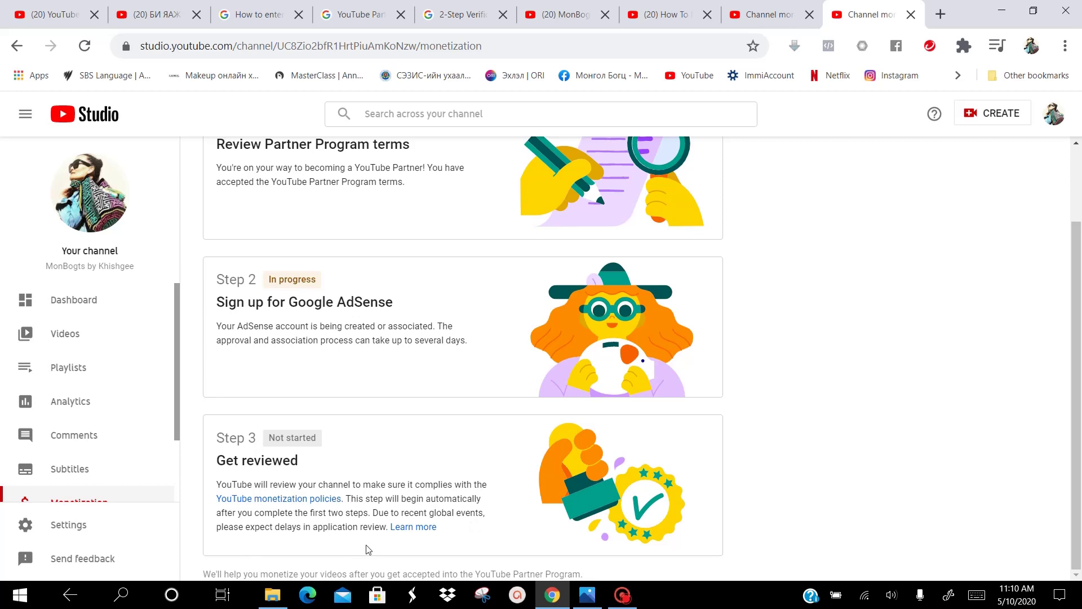
scroll(370, 549, "up", 1)
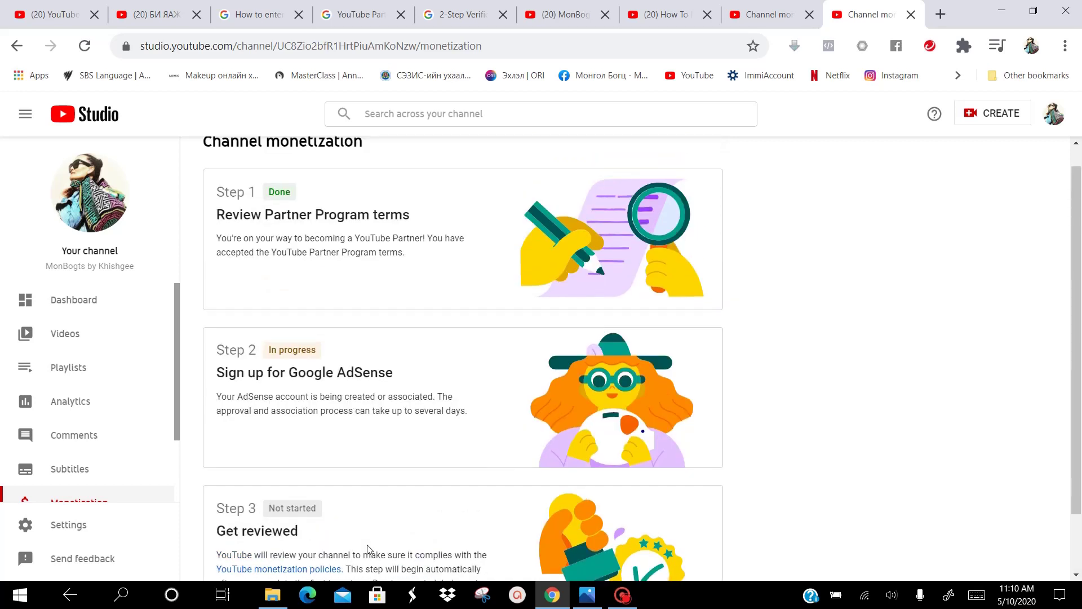
scroll(369, 550, "down", 1)
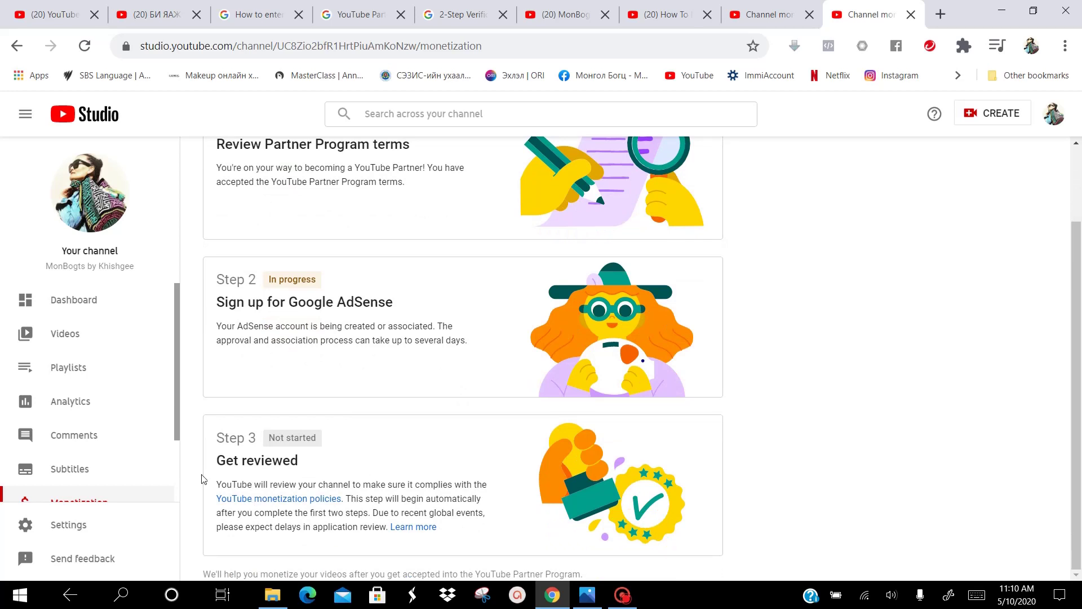
scroll(139, 429, "down", 2)
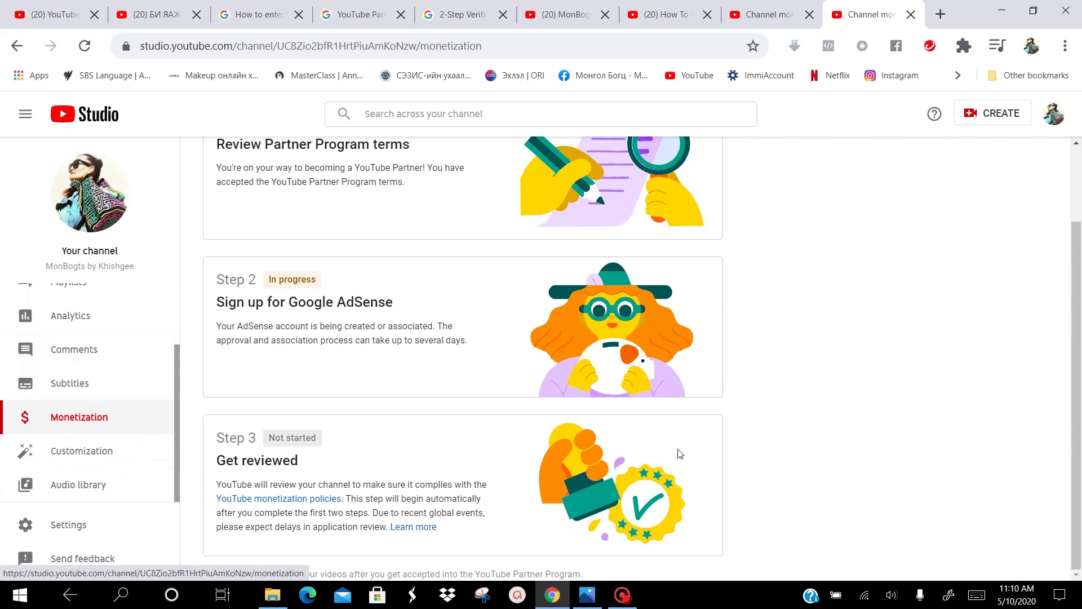
scroll(444, 390, "up", 2)
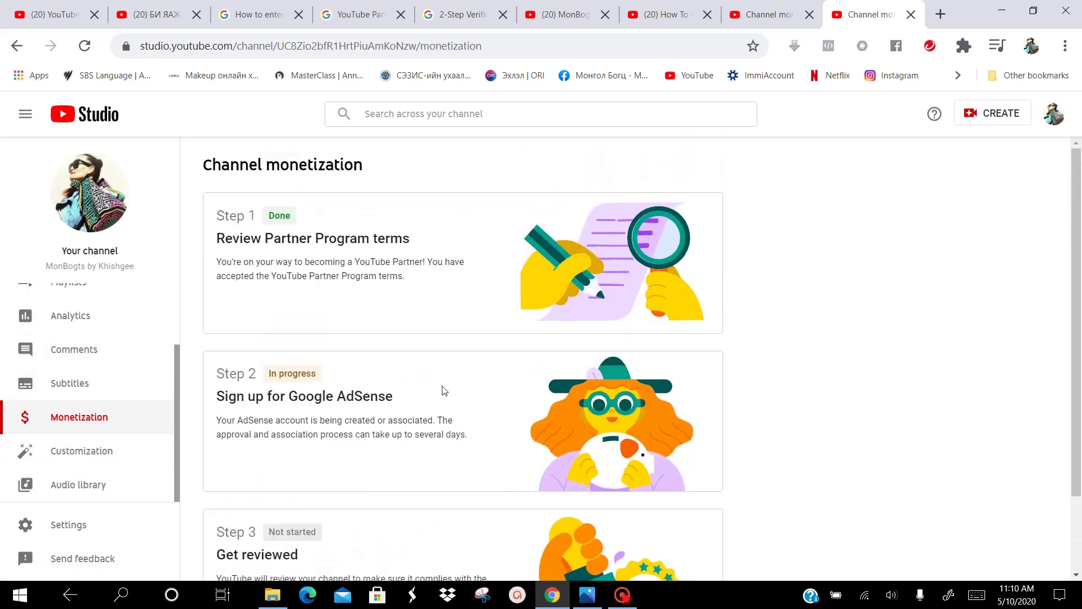
scroll(444, 390, "down", 2)
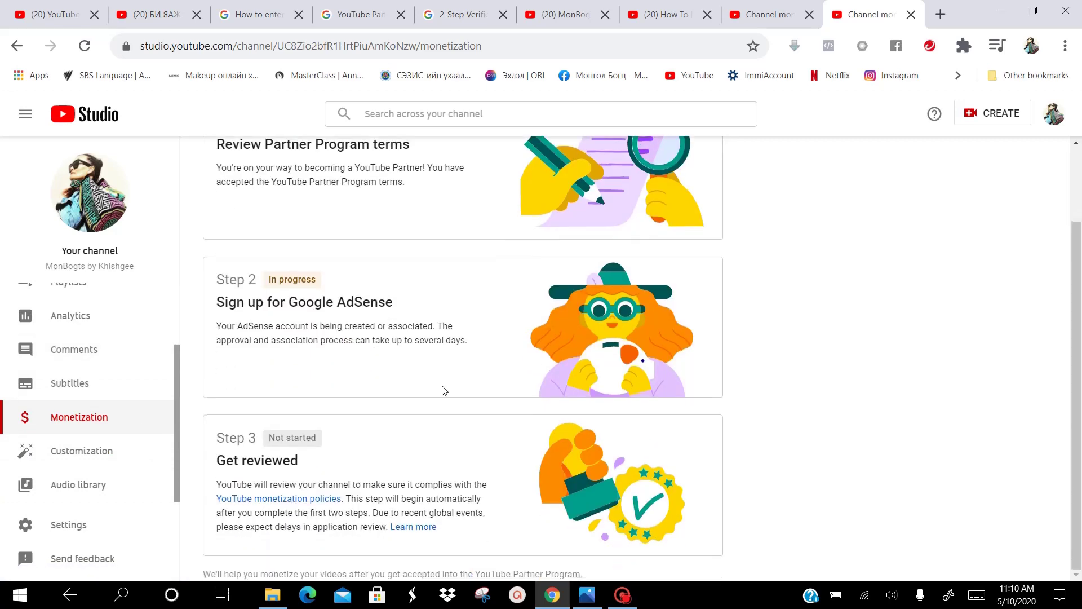
scroll(444, 390, "up", 2)
scroll(444, 390, "down", 2)
- Switch to the YouTube Partner Program help tab with Ctrl+4 and scroll toward the minimum eligibility requirements
key("ctrl+4")
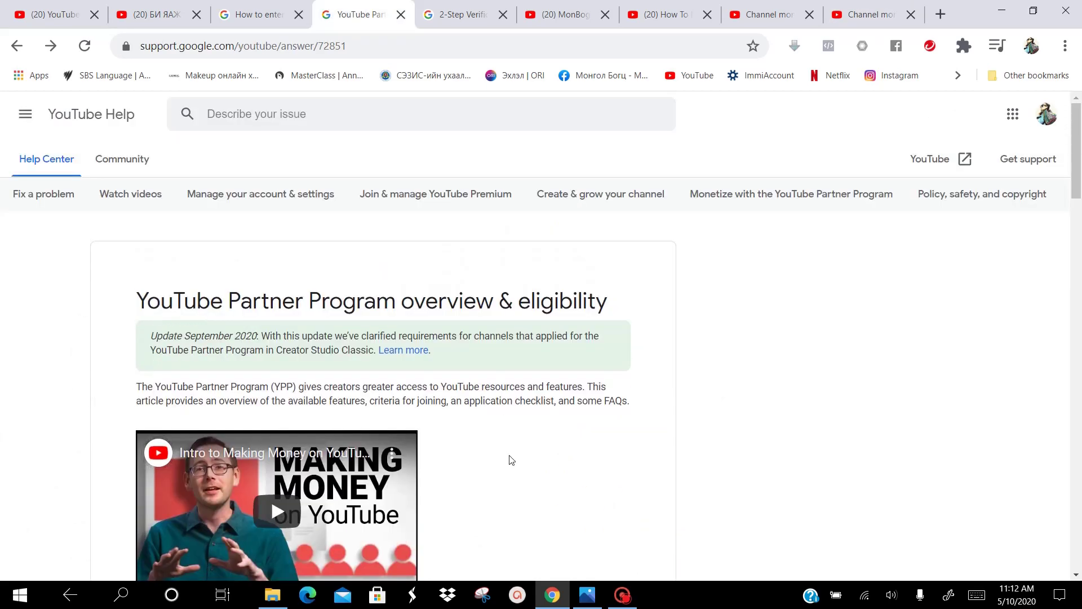
scroll(509, 461, "down", 2)
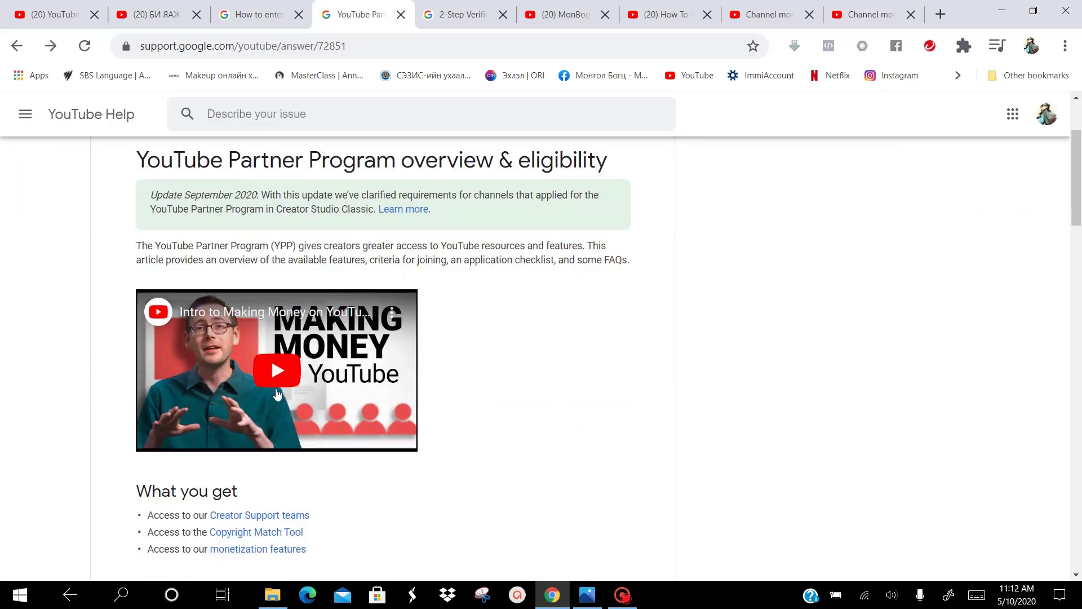
scroll(484, 530, "down", 1)
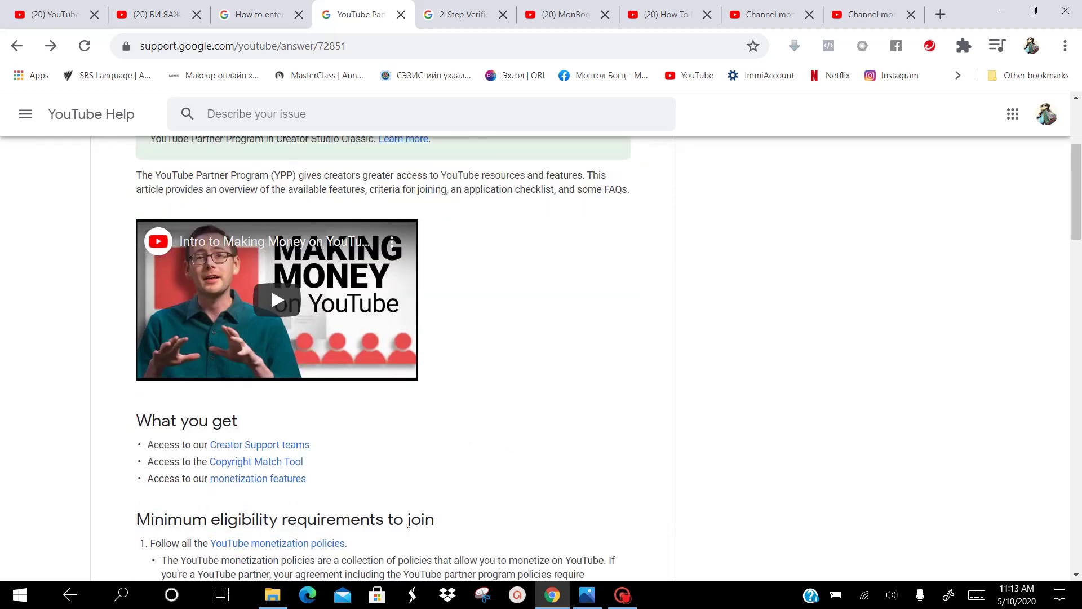
scroll(410, 523, "down", 2)
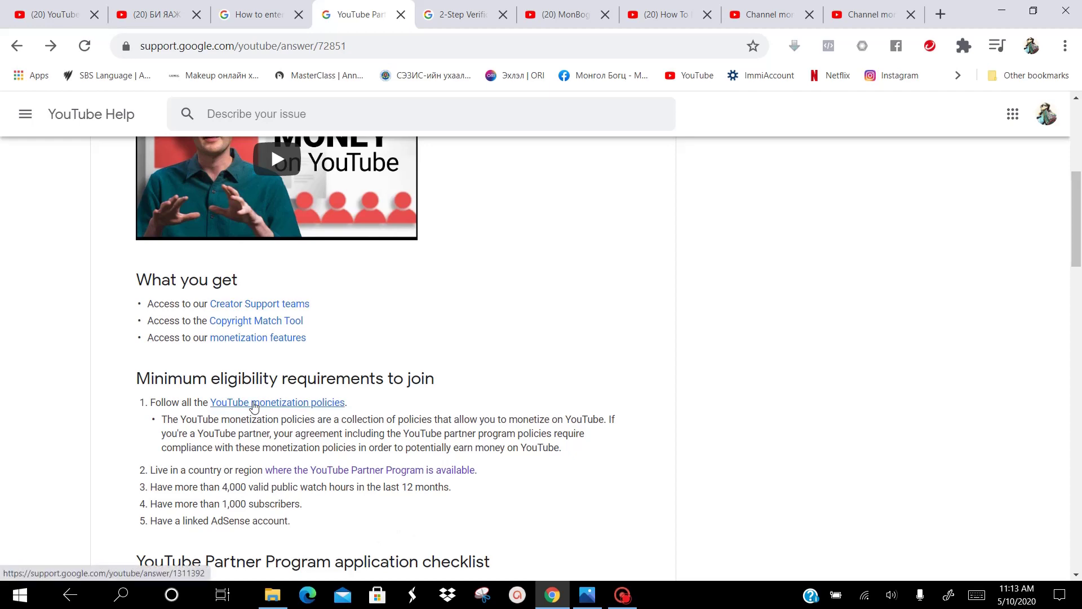
- Open the 'YouTube channel monetization policies' help article from the policies link and skim it
left_click(254, 402)
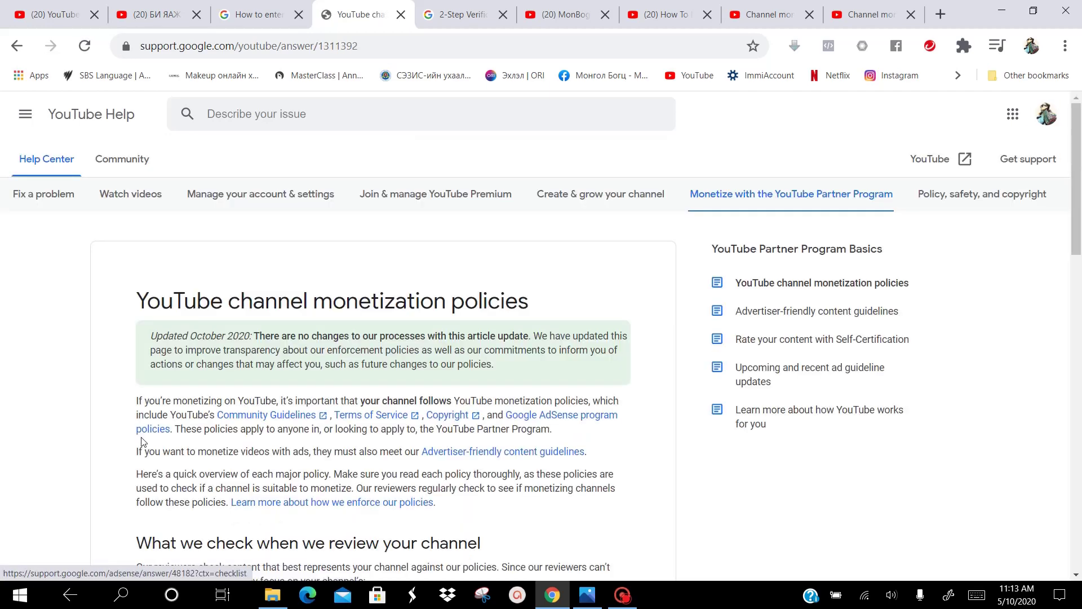
scroll(103, 457, "down", 4)
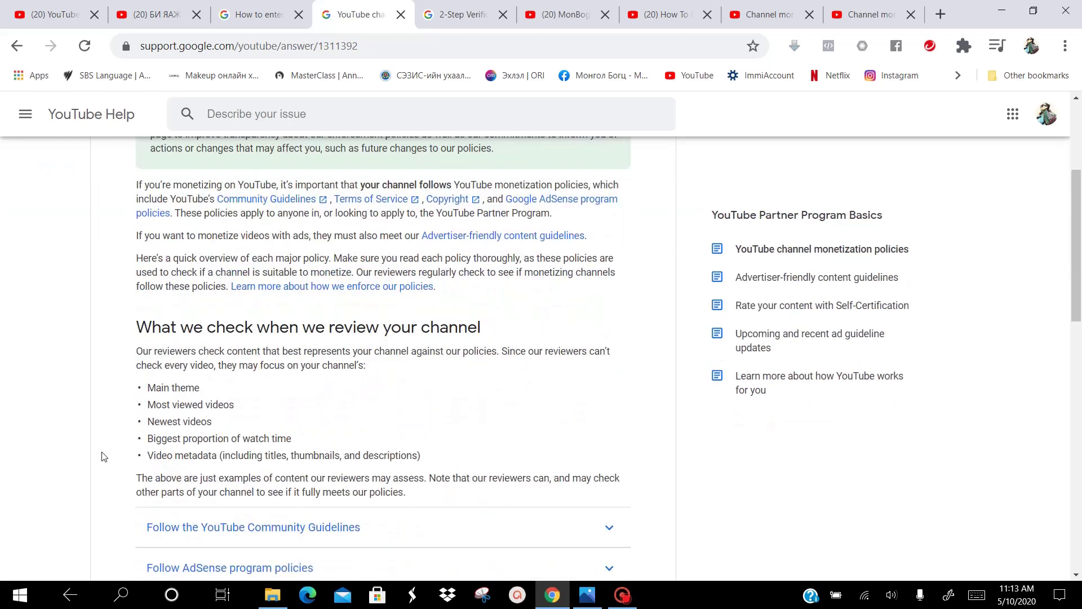
scroll(104, 456, "down", 2)
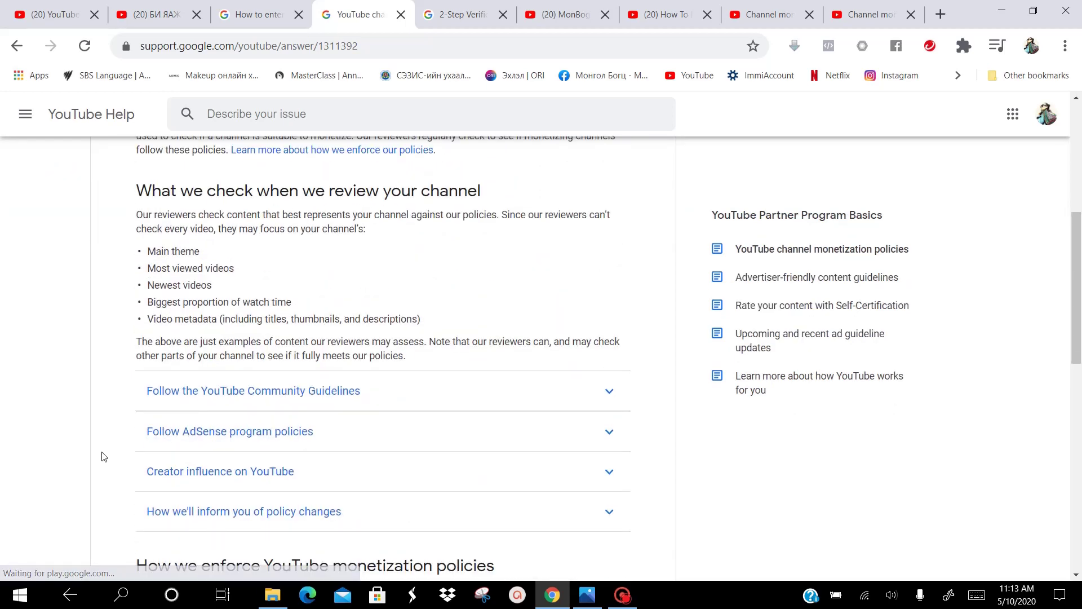
scroll(136, 488, "up", 5)
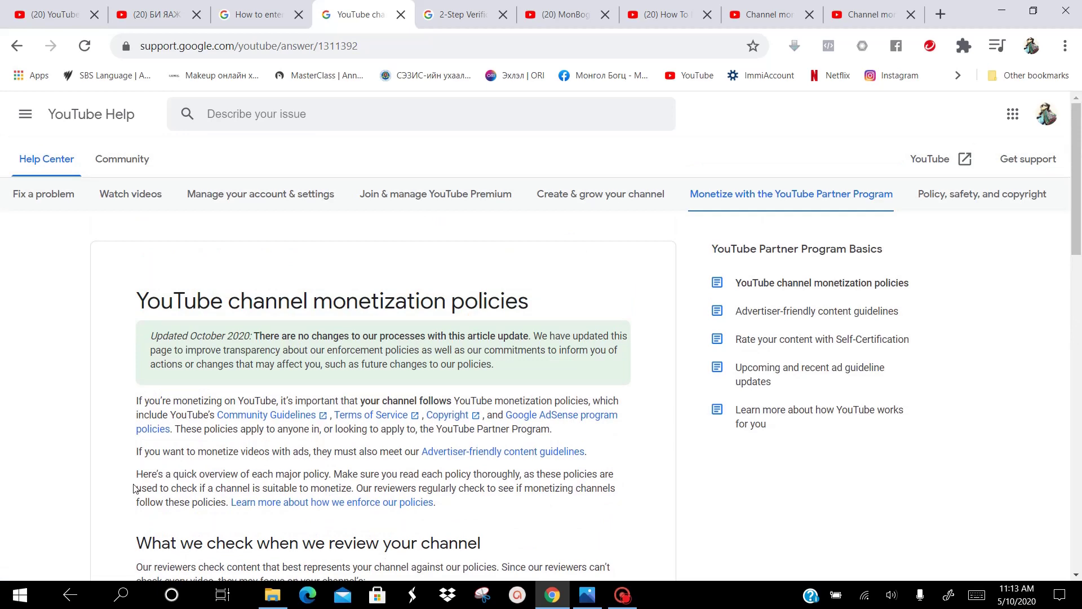
- Go back to the 'YouTube Partner Program overview & eligibility' article and read its eligibility requirements
left_click(17, 46)
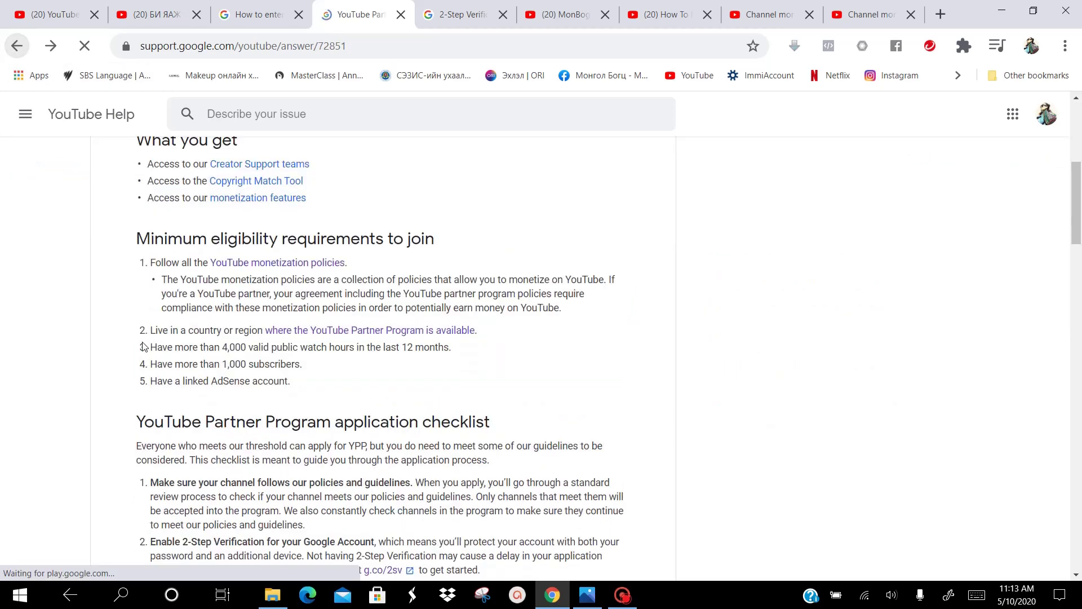
scroll(117, 417, "down", 1)
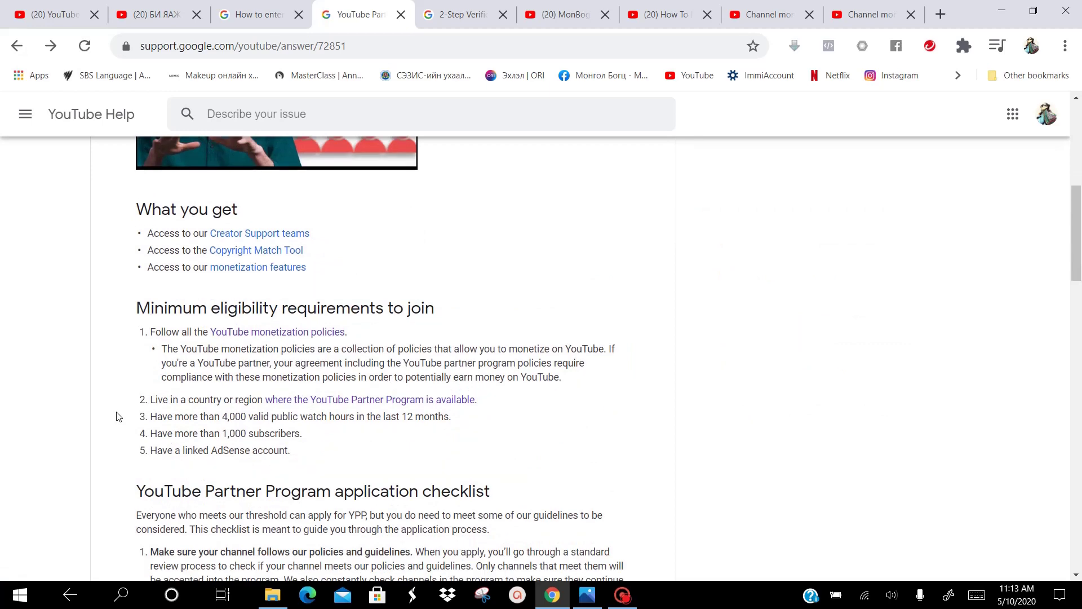
scroll(117, 416, "down", 1)
scroll(117, 416, "down", 2)
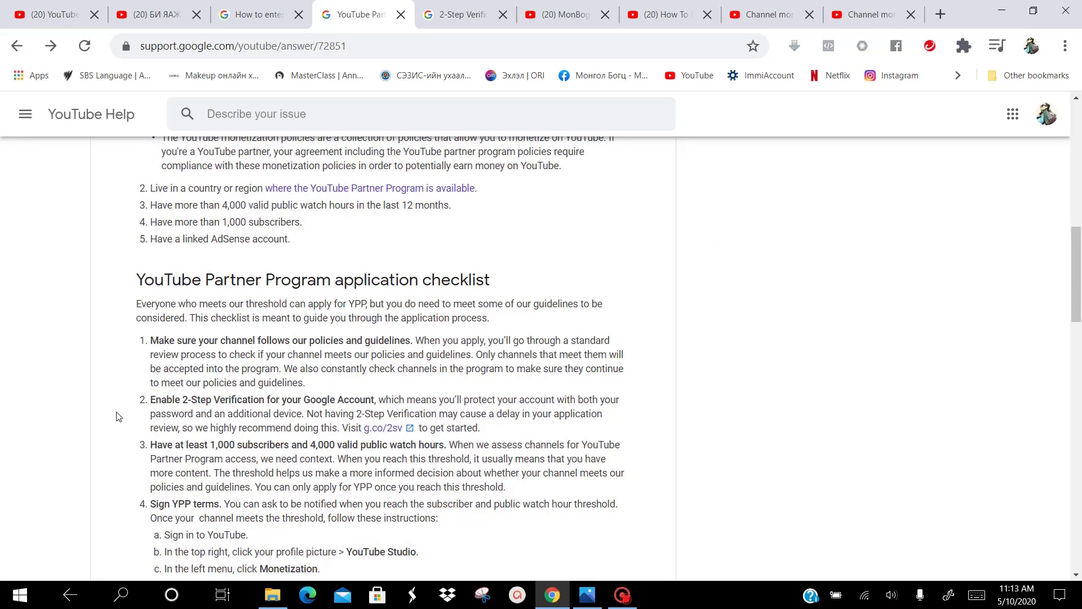
scroll(117, 416, "down", 3)
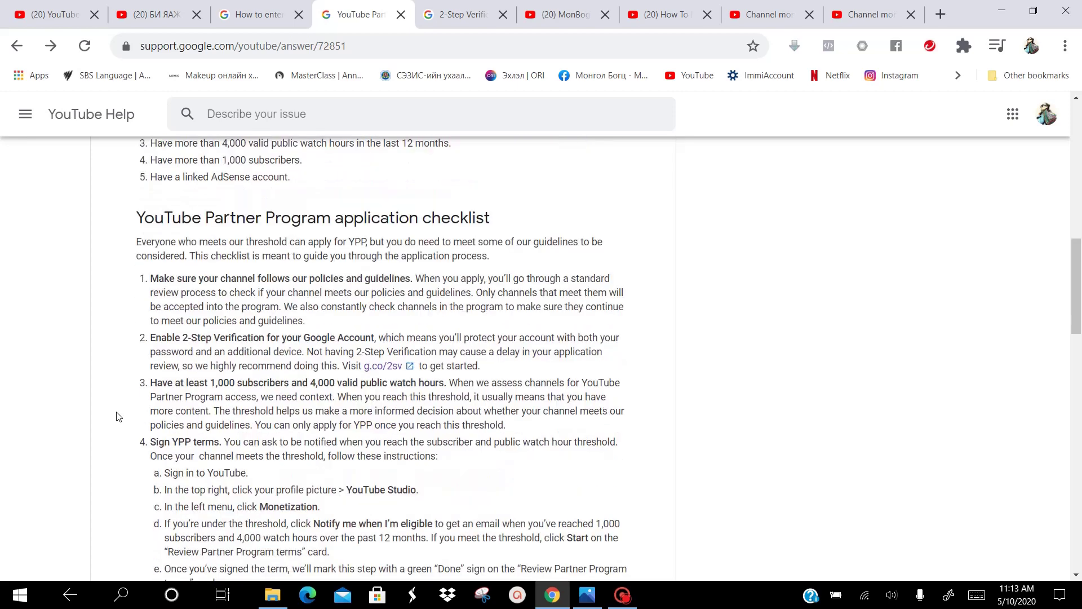
scroll(117, 416, "up", 6)
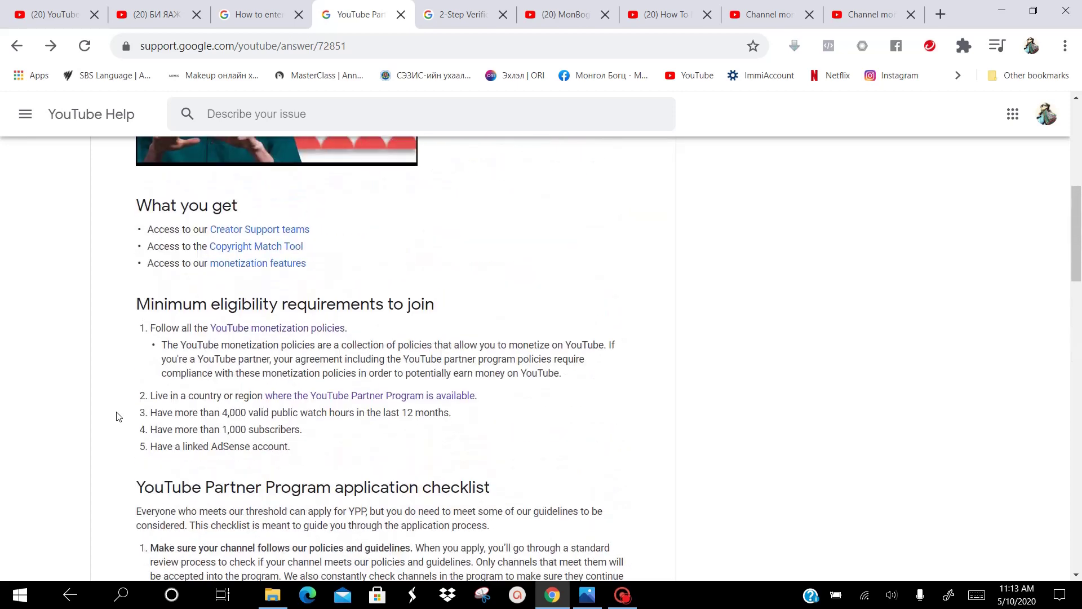
- Review the application checklist, review process and FAQs, then return to the top of the article
scroll(118, 416, "down", 2)
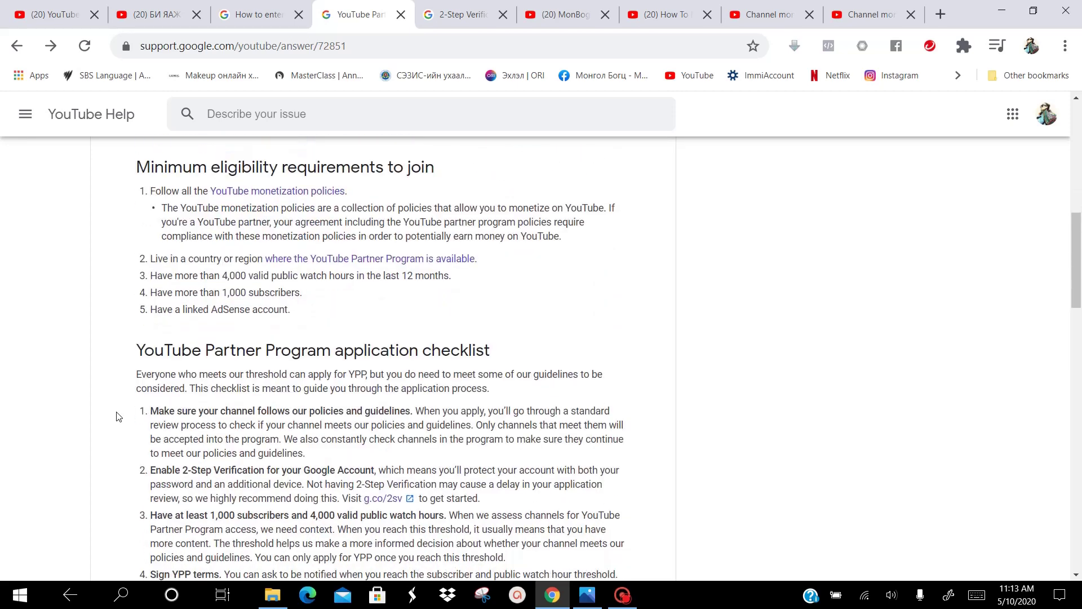
scroll(117, 416, "down", 3)
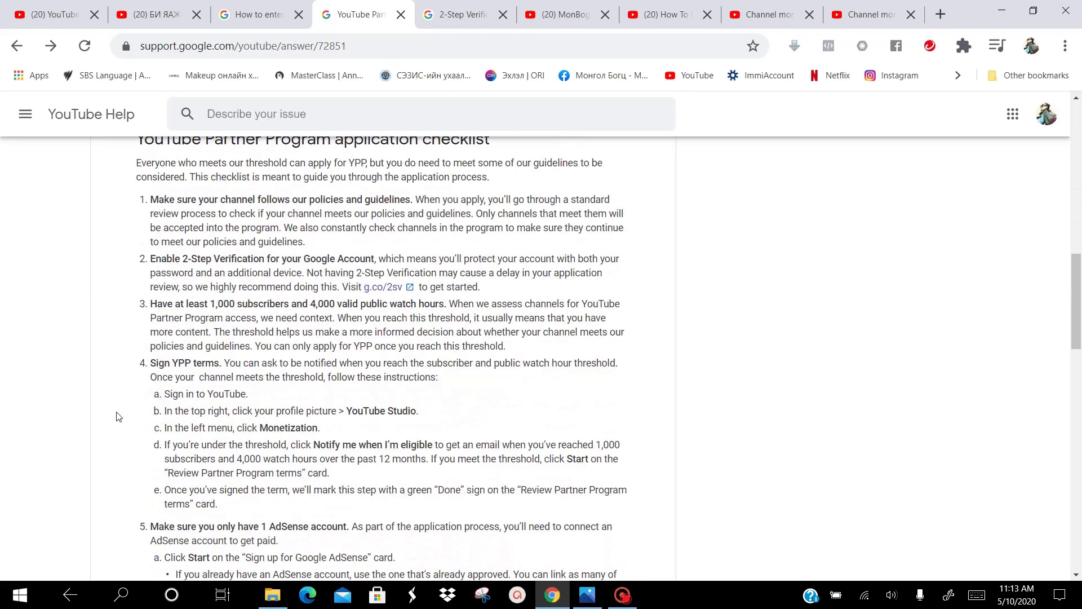
scroll(117, 416, "down", 4)
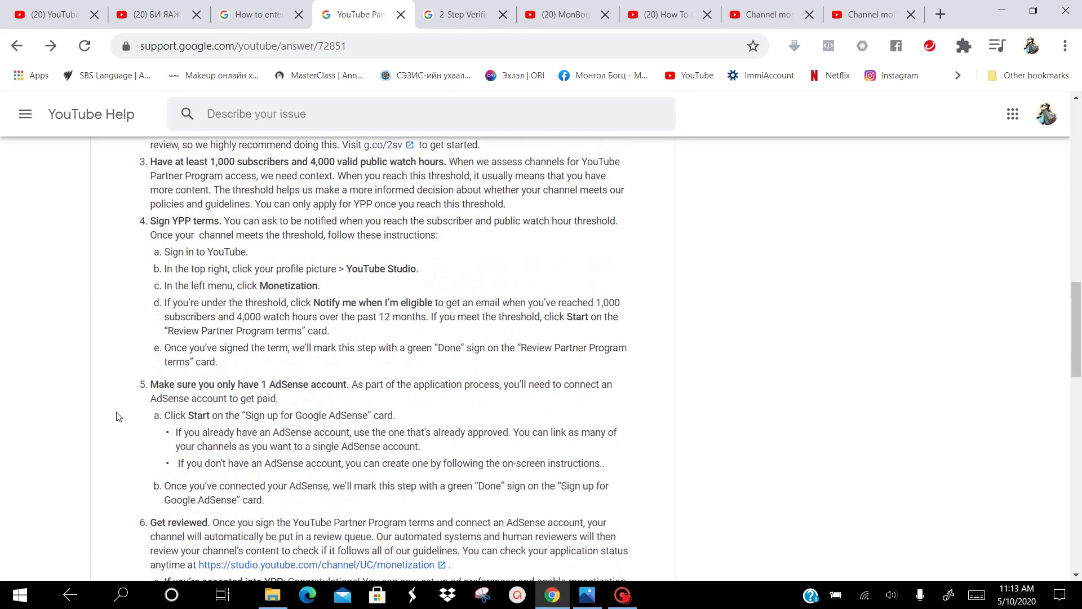
scroll(117, 416, "down", 8)
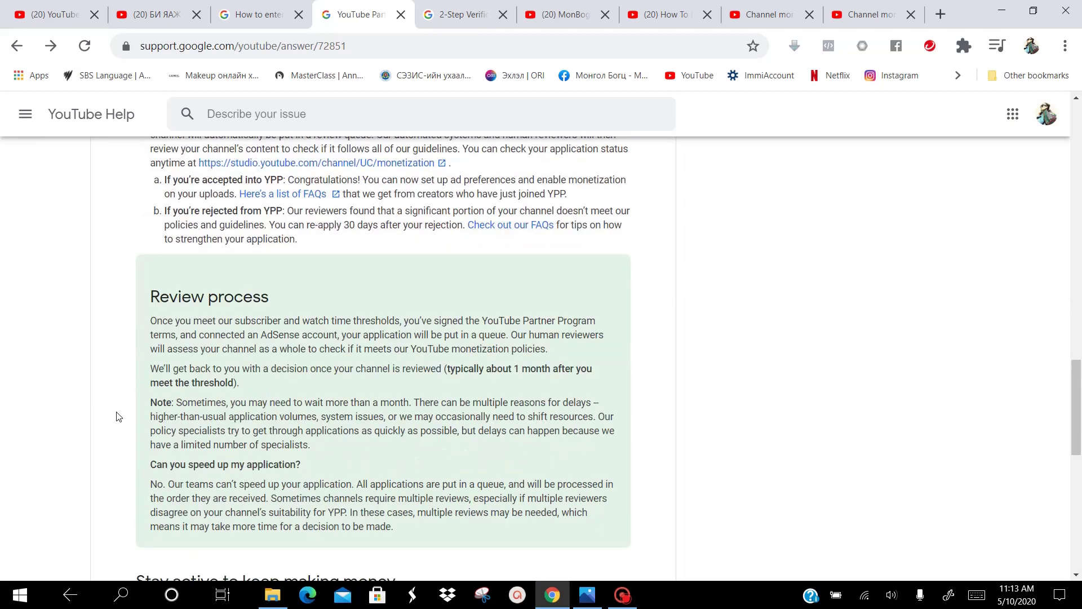
scroll(117, 416, "up", 1)
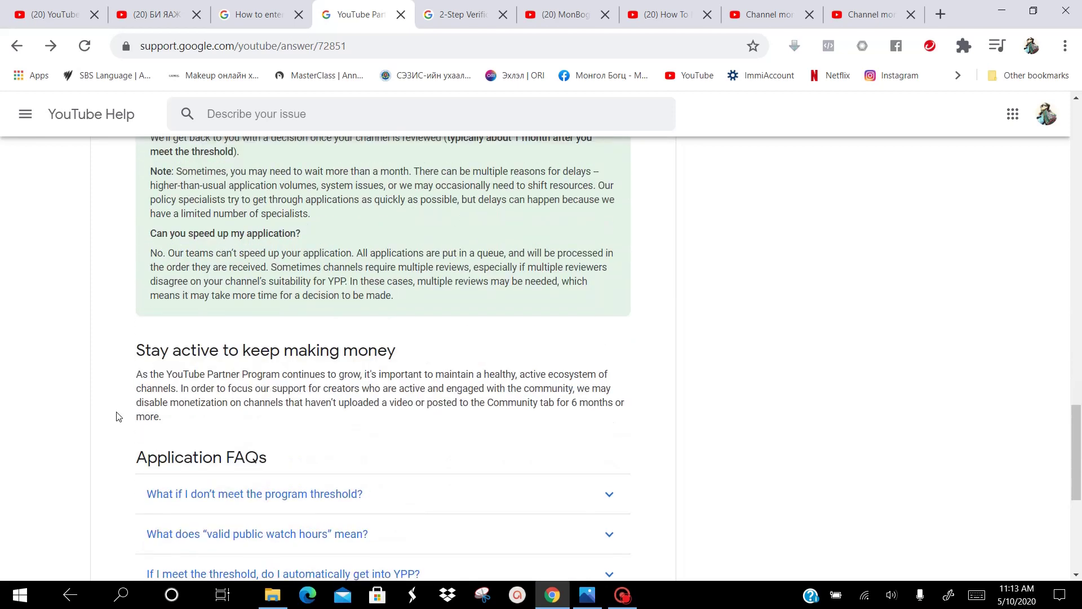
scroll(117, 416, "down", 1)
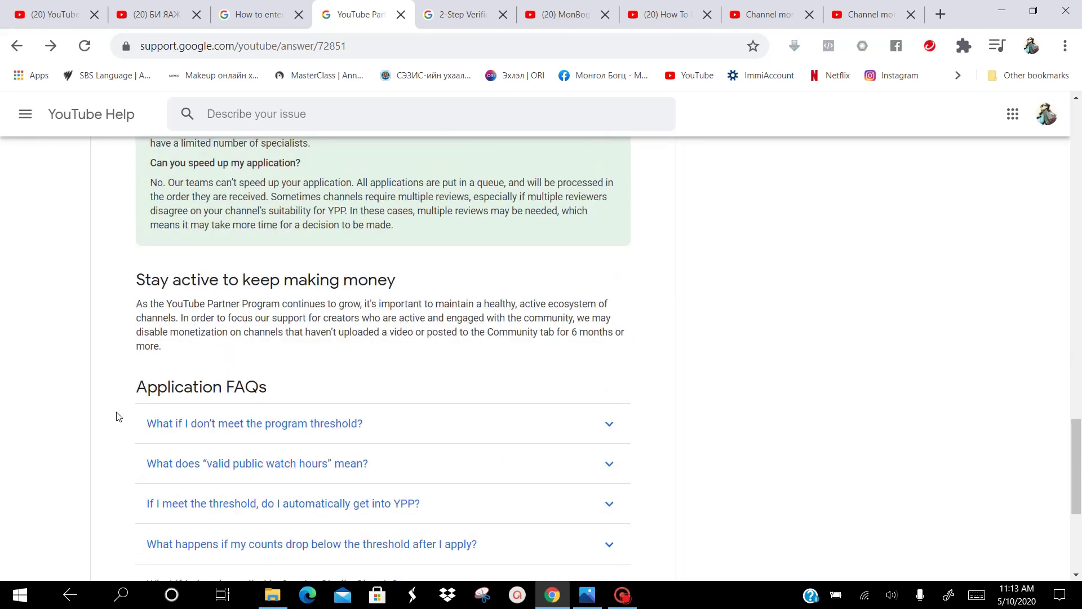
scroll(117, 417, "down", 2)
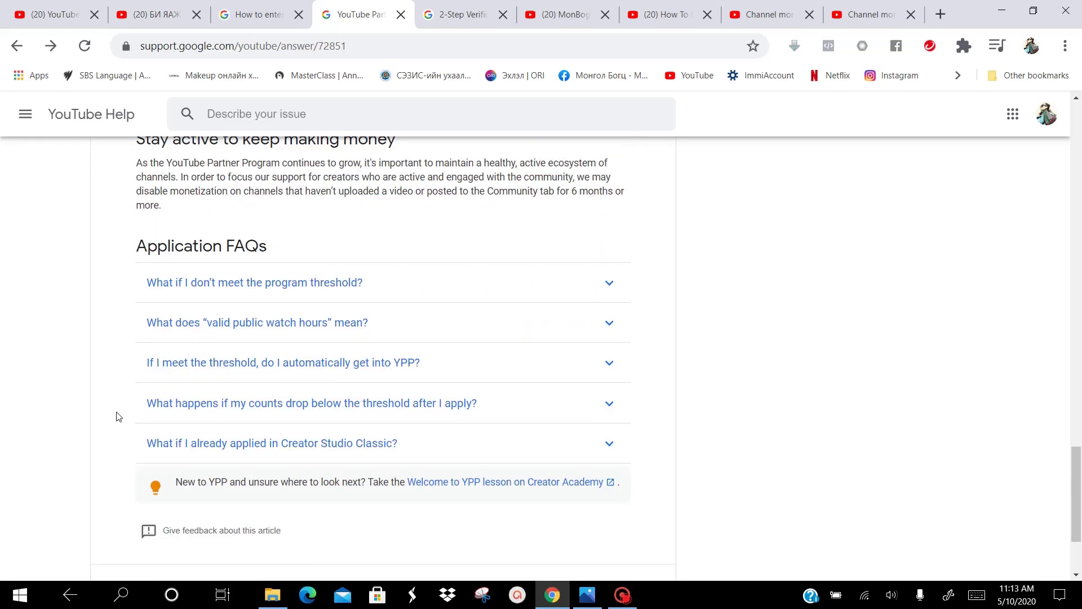
scroll(117, 416, "up", 3)
scroll(118, 416, "up", 4)
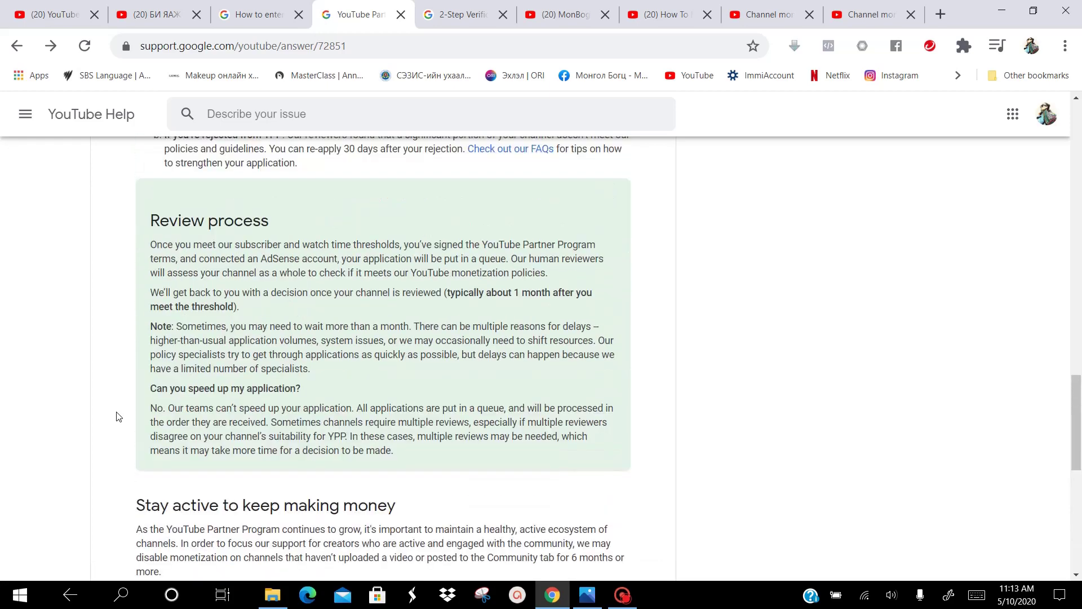
scroll(117, 416, "up", 15)
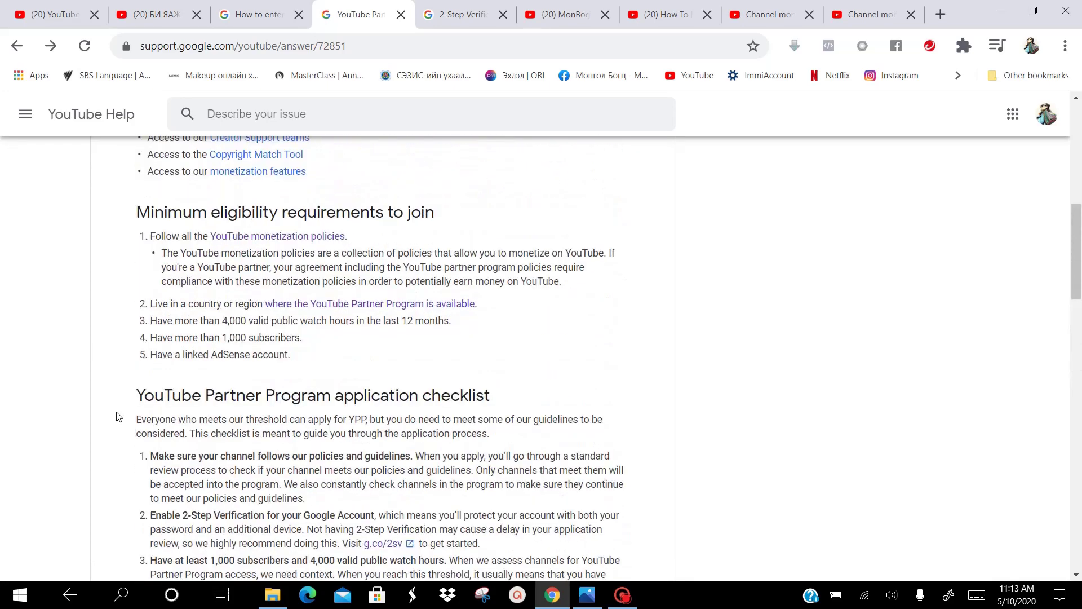
scroll(117, 416, "up", 3)
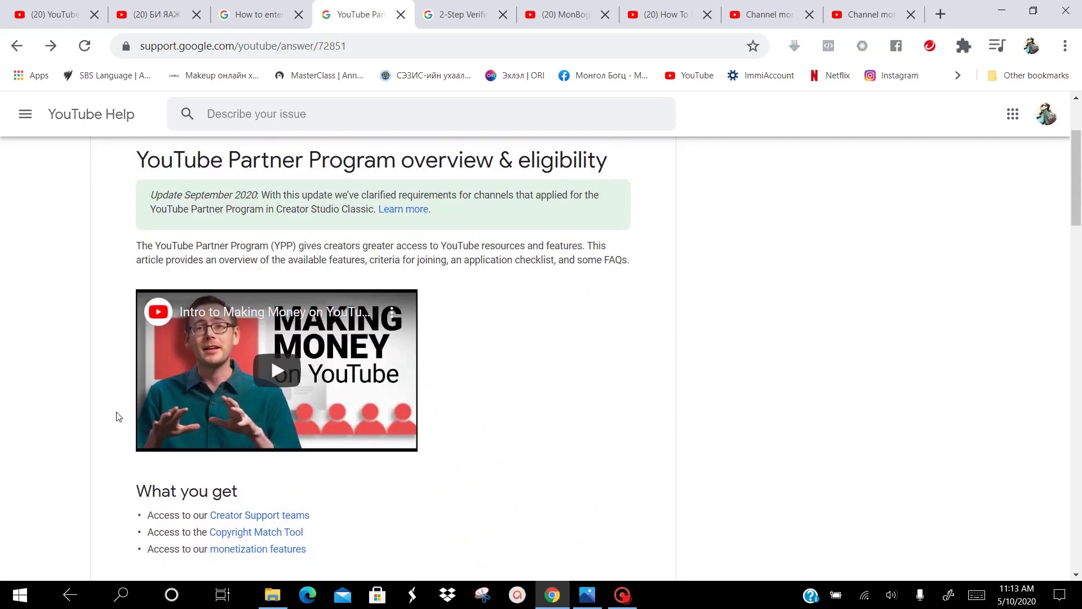
- Play the embedded 'Intro to Making Money on YouTube' video and pause it at 0:26
left_click(275, 366)
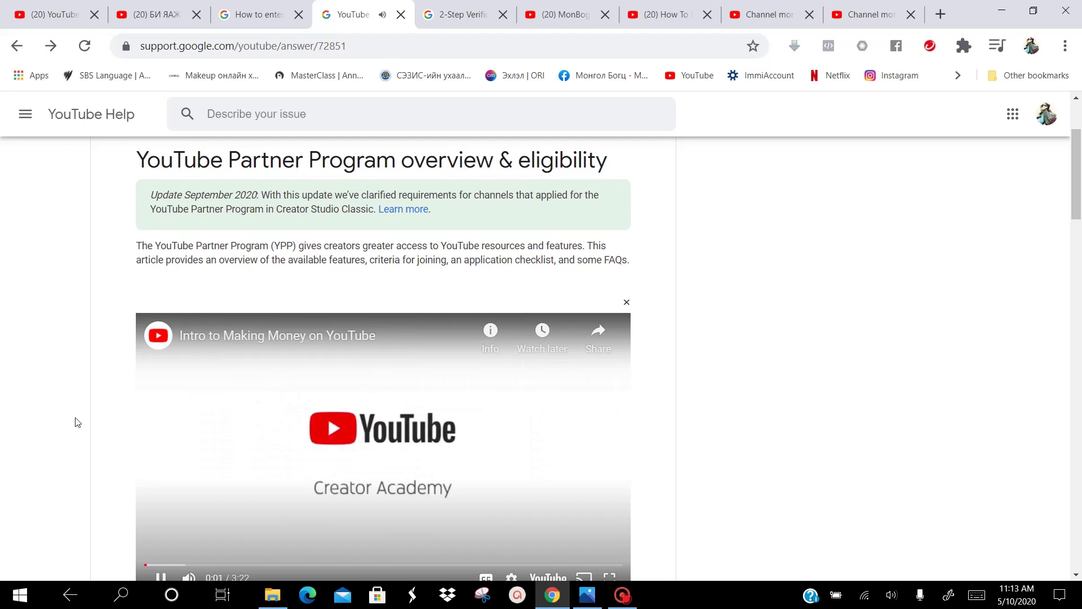
scroll(77, 422, "down", 1)
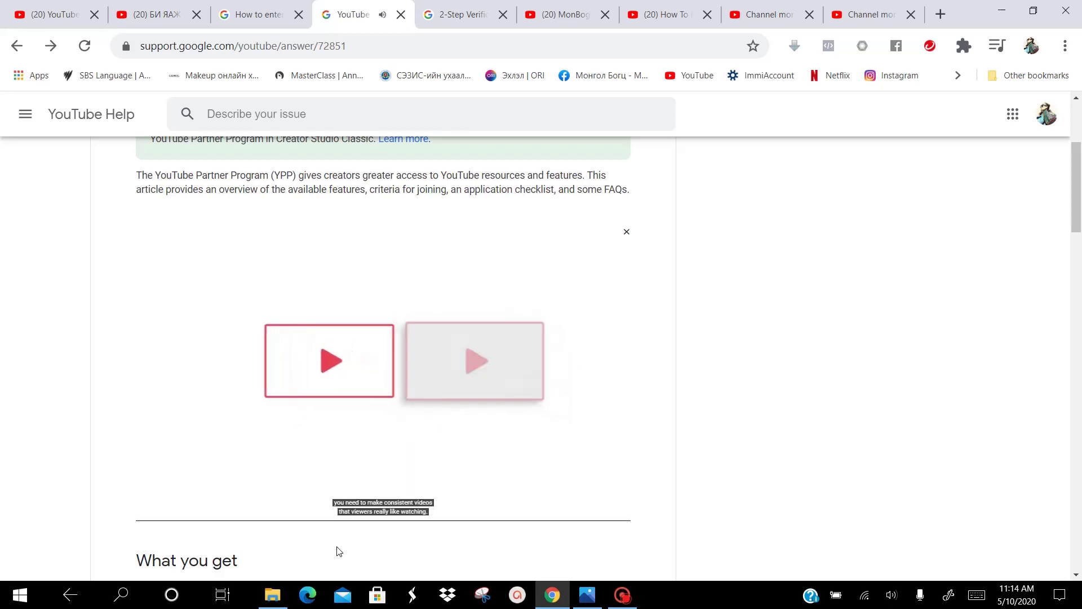
left_click(161, 509)
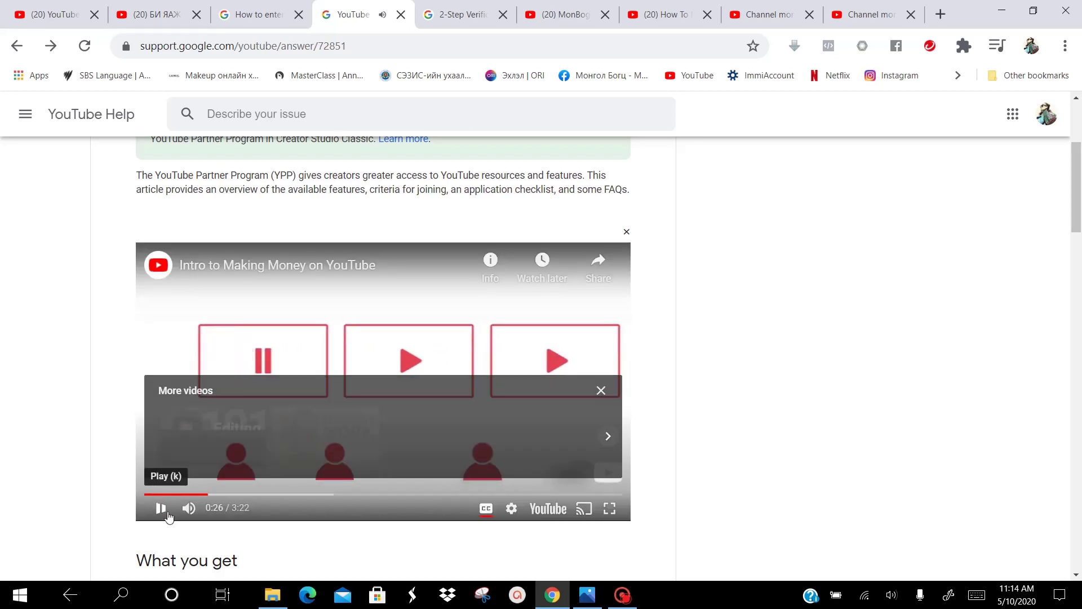
scroll(95, 442, "down", 3)
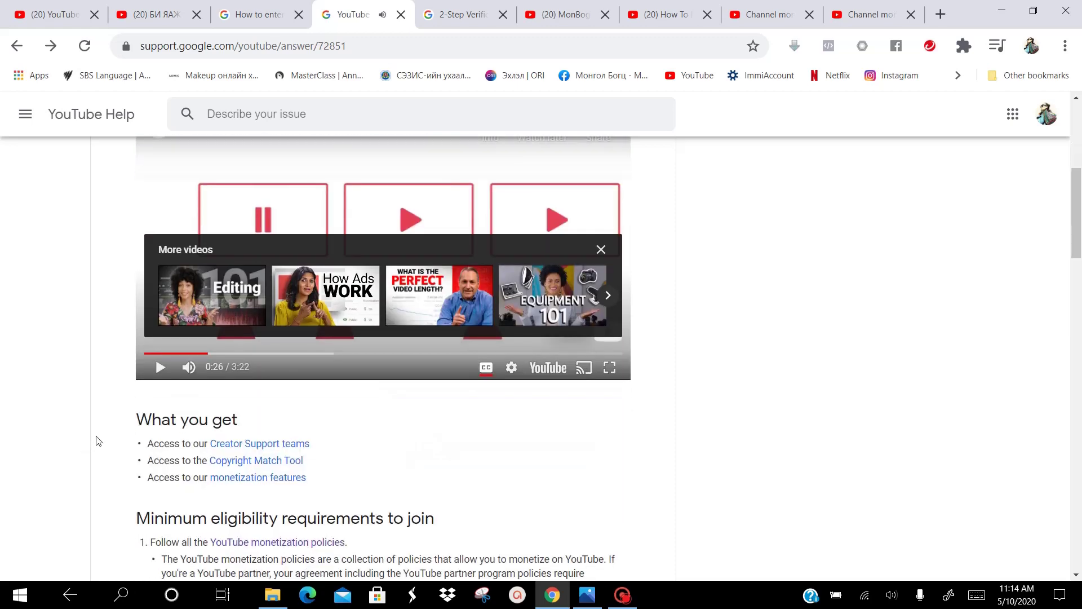
scroll(97, 439, "up", 4)
scroll(97, 439, "up", 3)
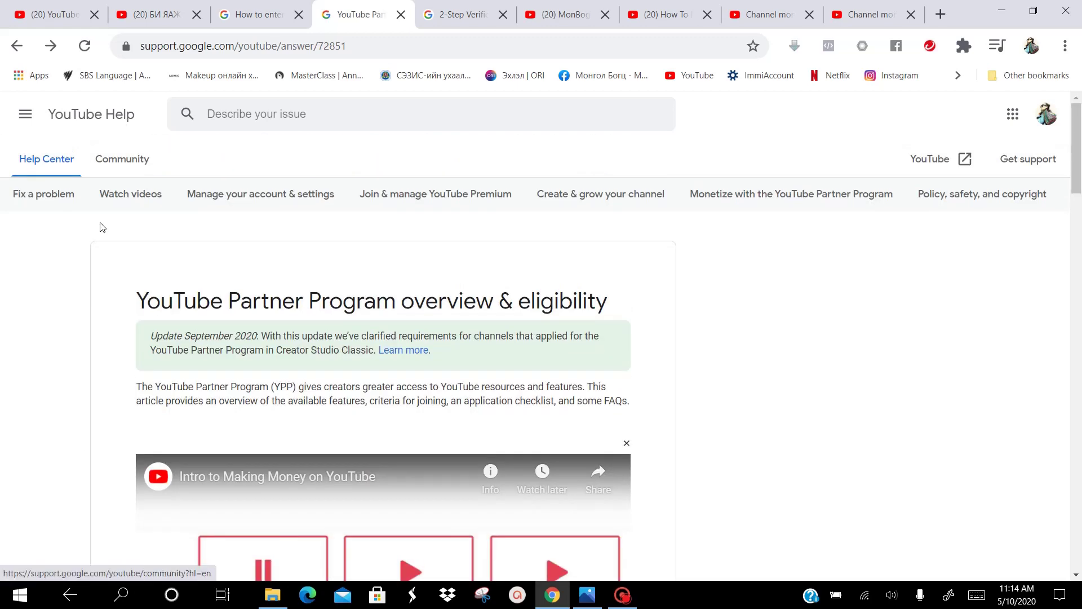
left_click_drag(669, 373, 664, 461)
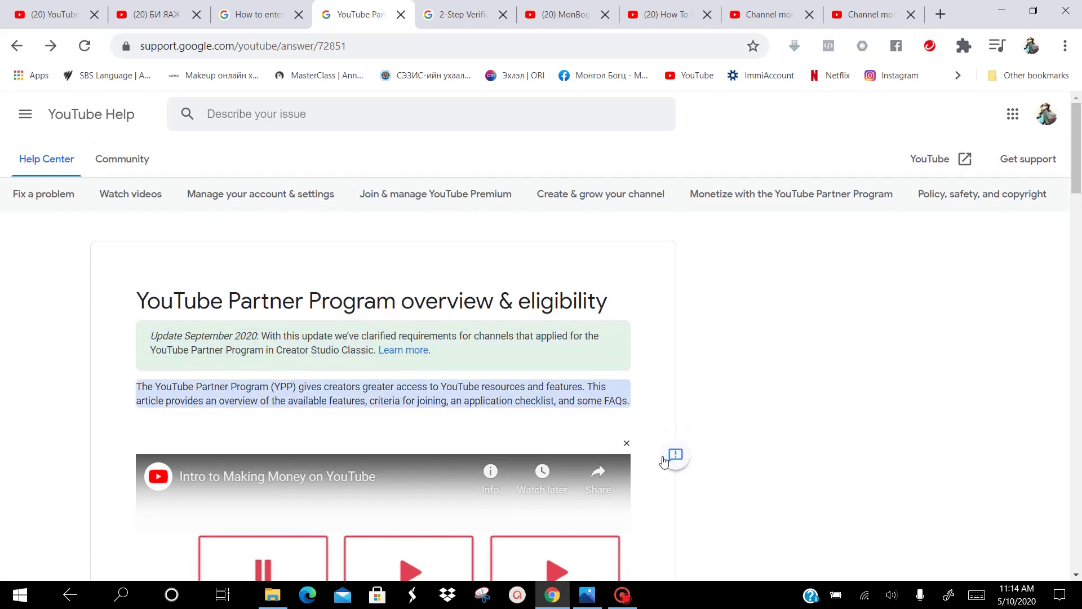
left_click(764, 374)
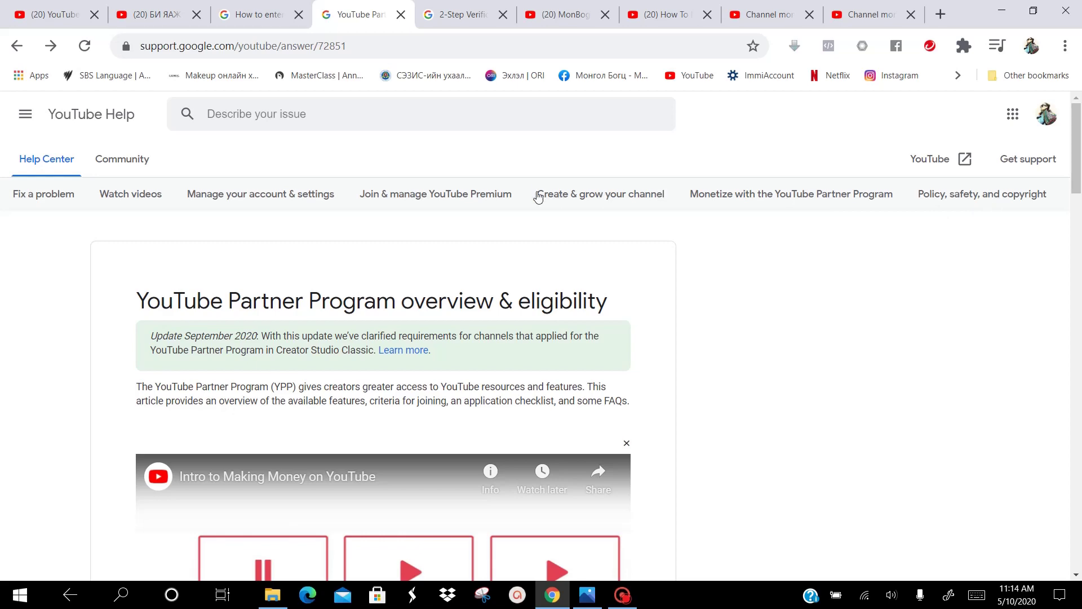
scroll(81, 381, "down", 2)
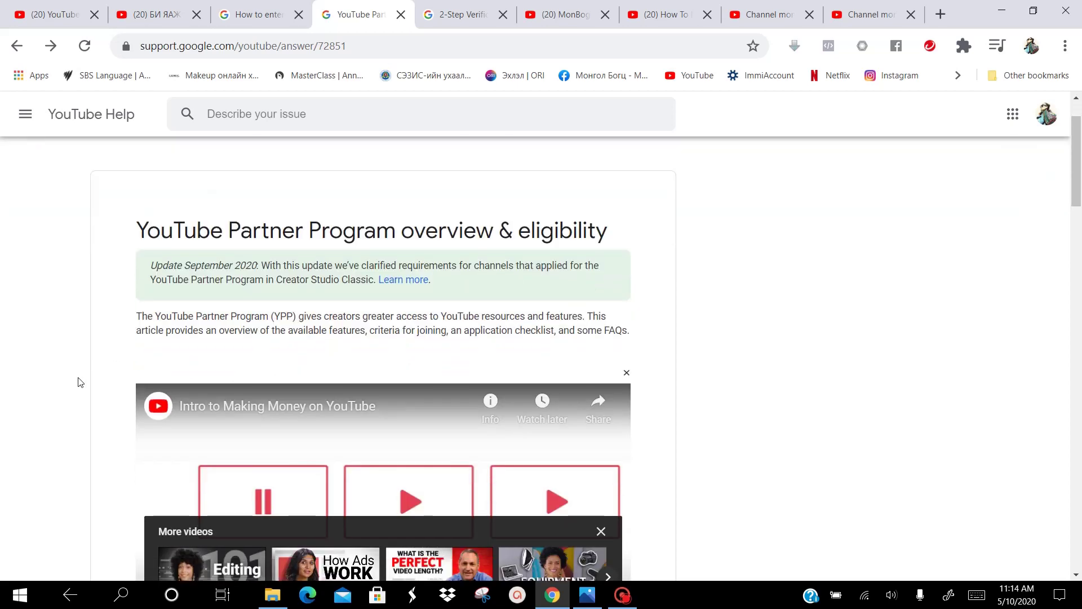
scroll(81, 382, "down", 3)
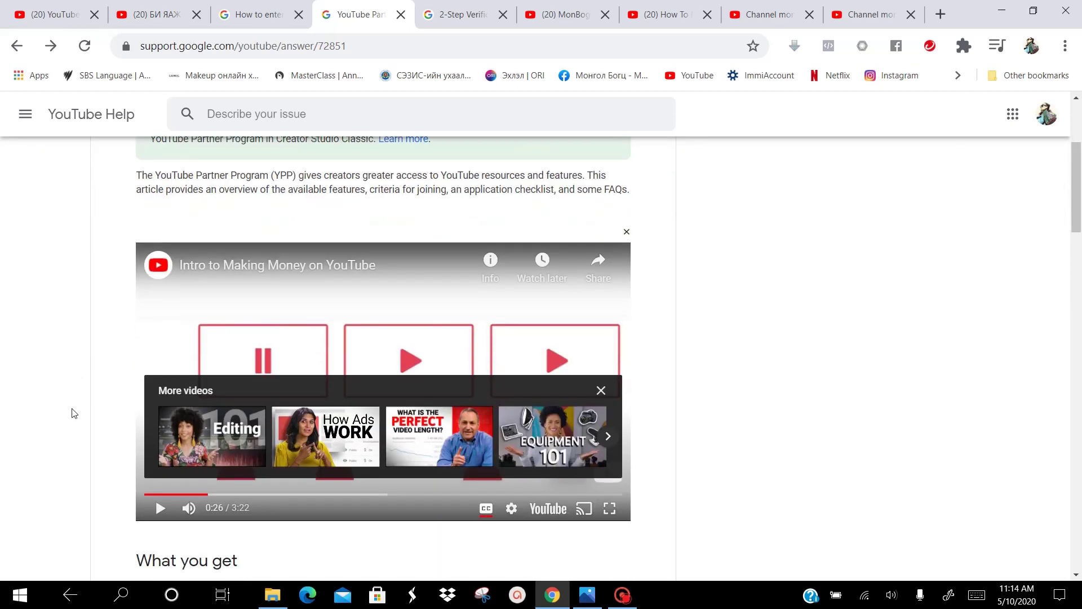
scroll(56, 406, "up", 1)
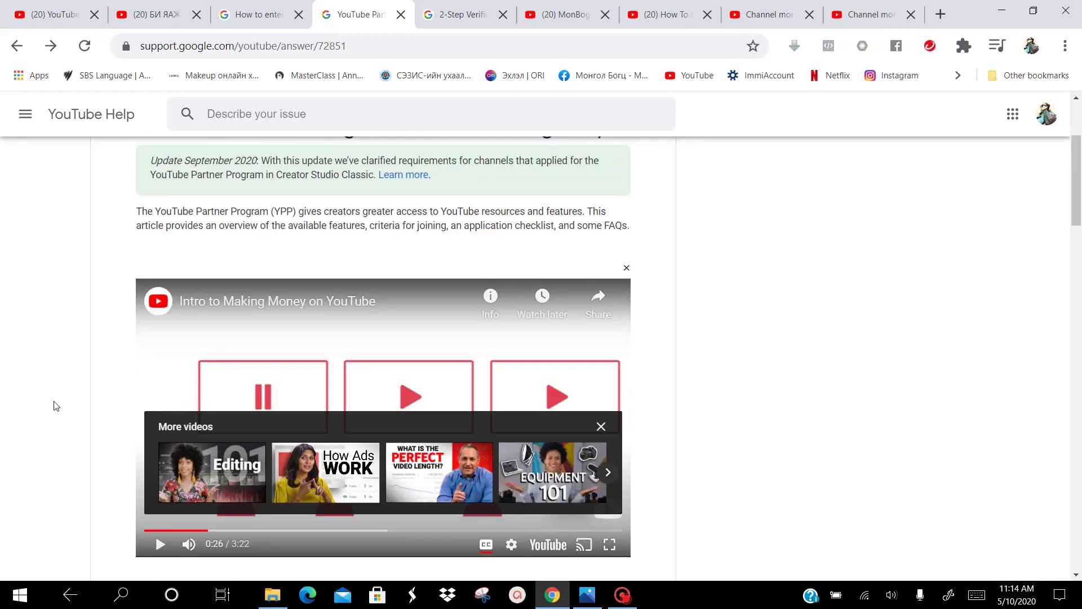
scroll(56, 406, "up", 2)
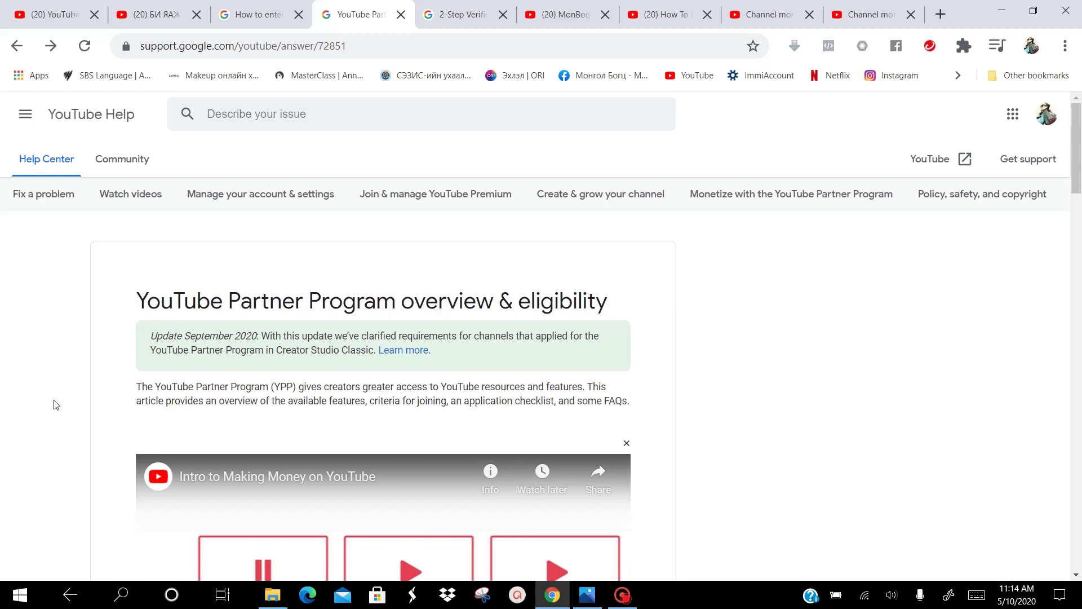
scroll(56, 405, "down", 2)
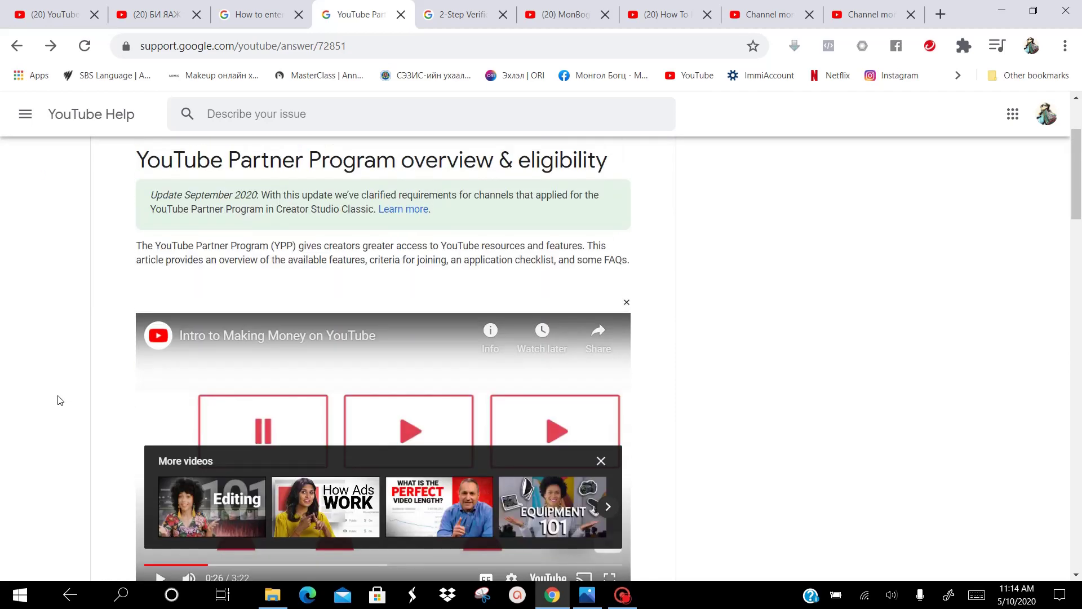
scroll(59, 402, "up", 2)
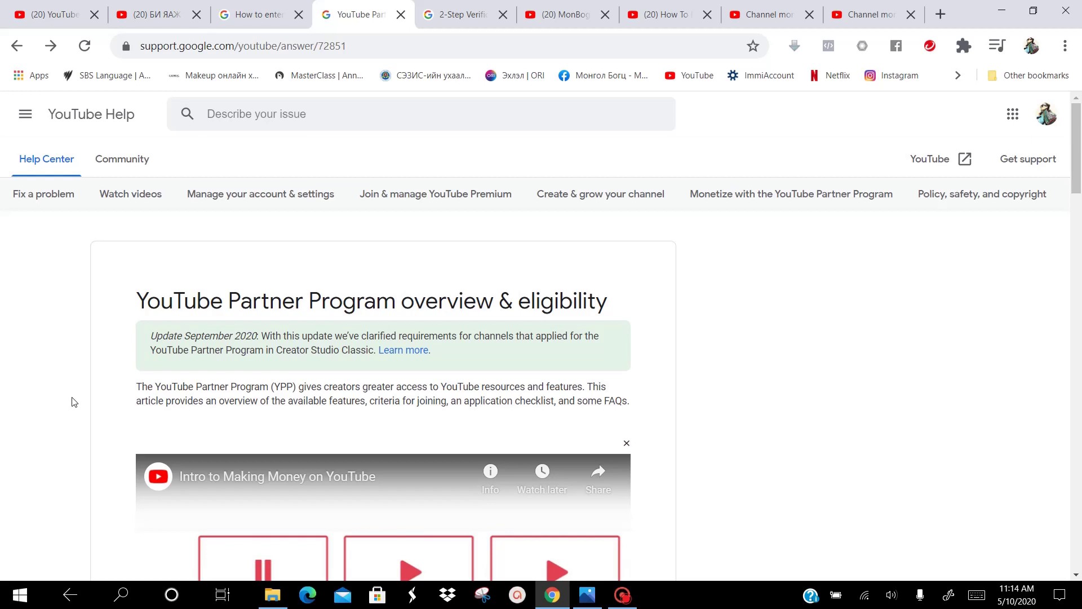